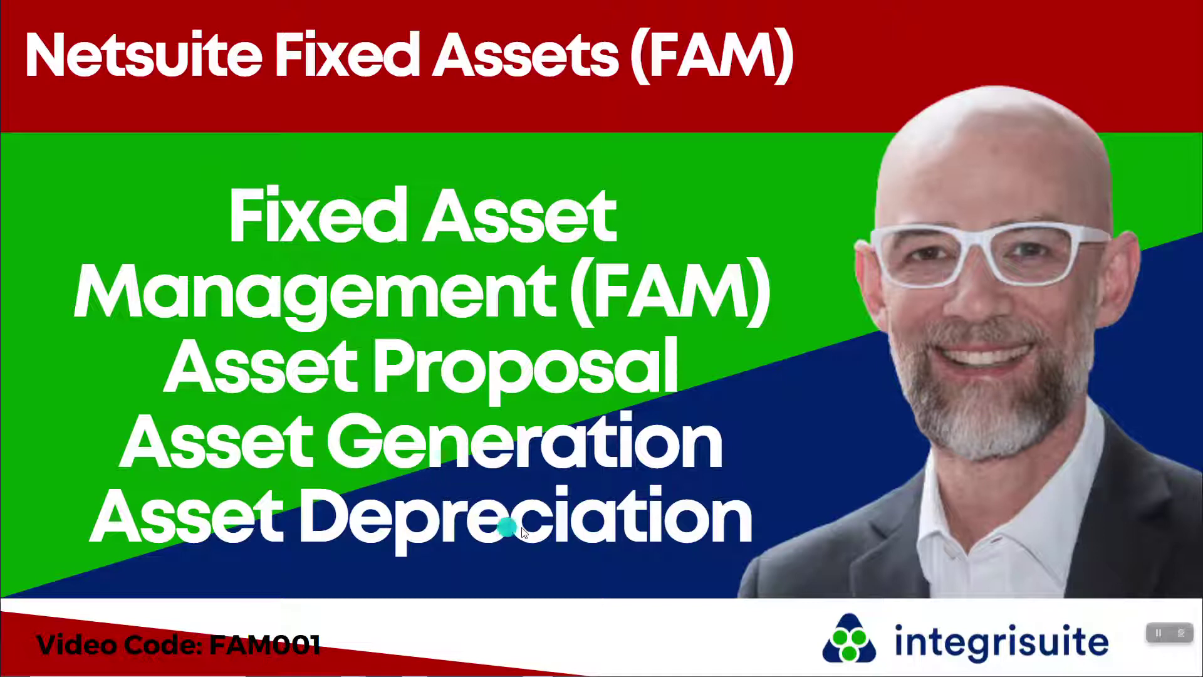
- Switch to NetSuite in the browser, refresh the account search results and view the 1399 New Construction account record
key("alt+Tab")
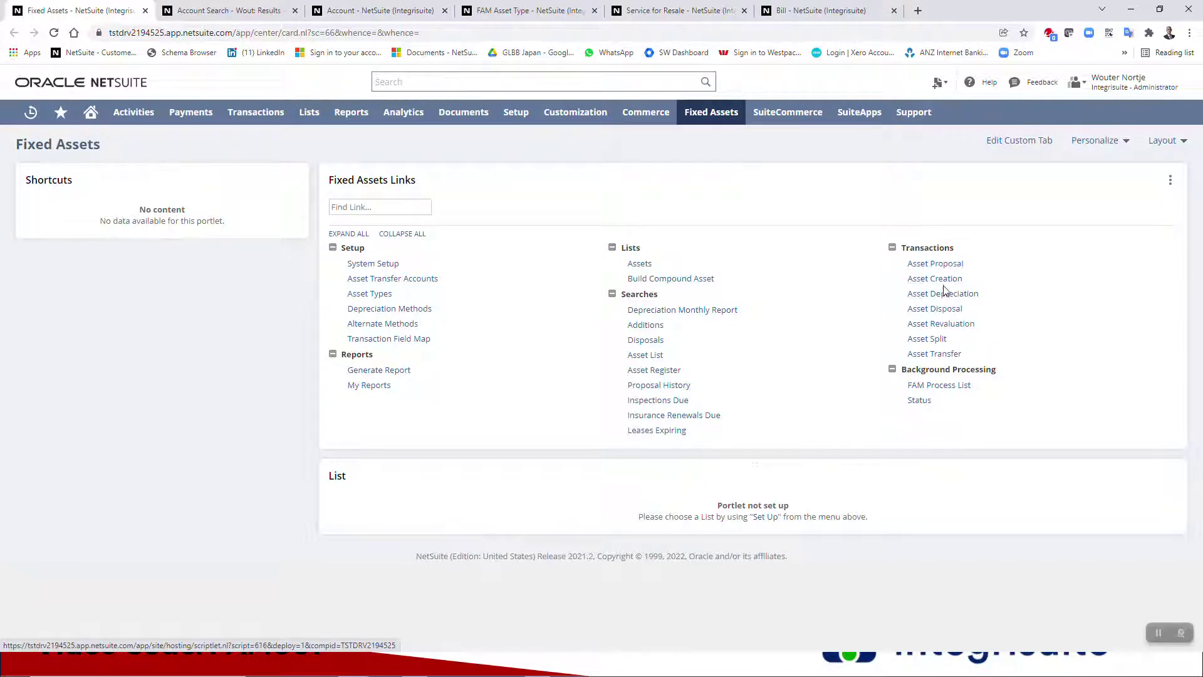
left_click(234, 14)
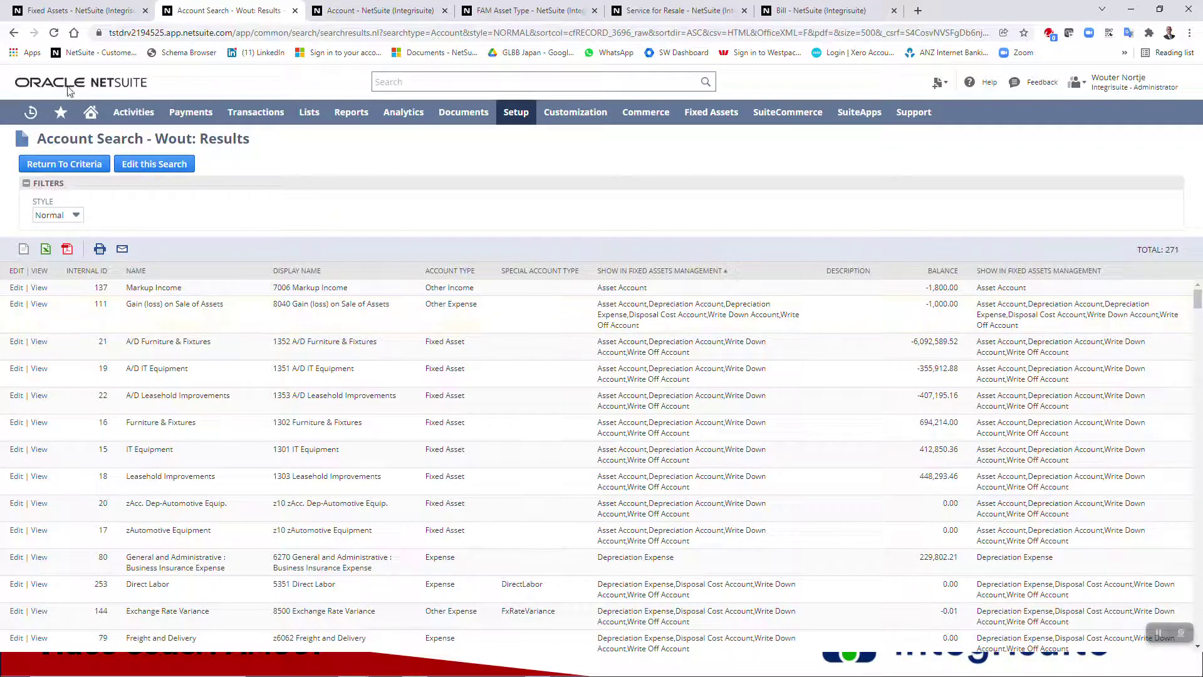
left_click(54, 32)
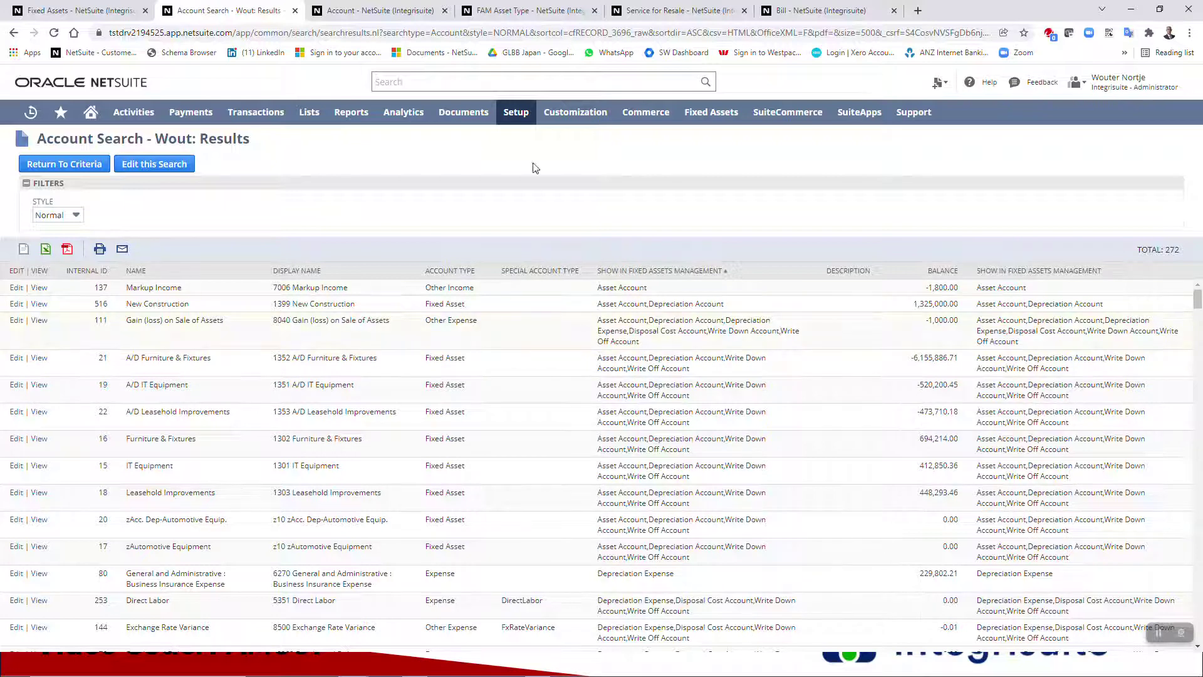
left_click(351, 10)
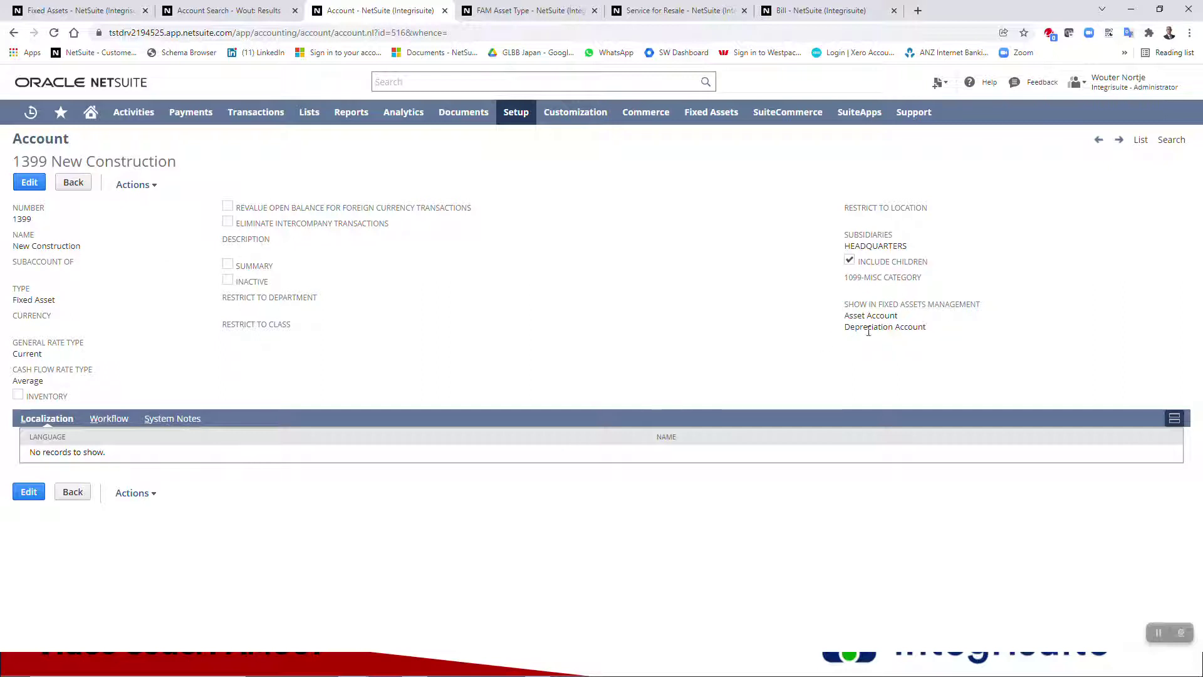
- Review the New Construction FAM asset type and the accounting details of the New Construction service item
left_click(519, 11)
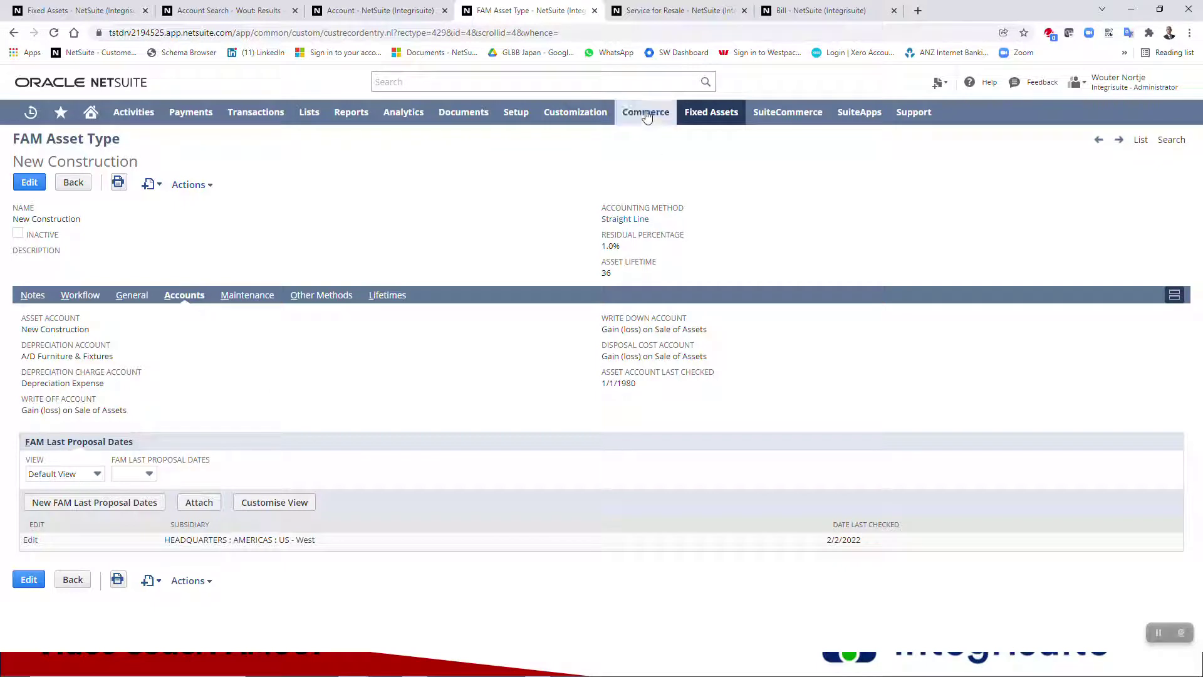
left_click(674, 10)
mouse_move(144, 168)
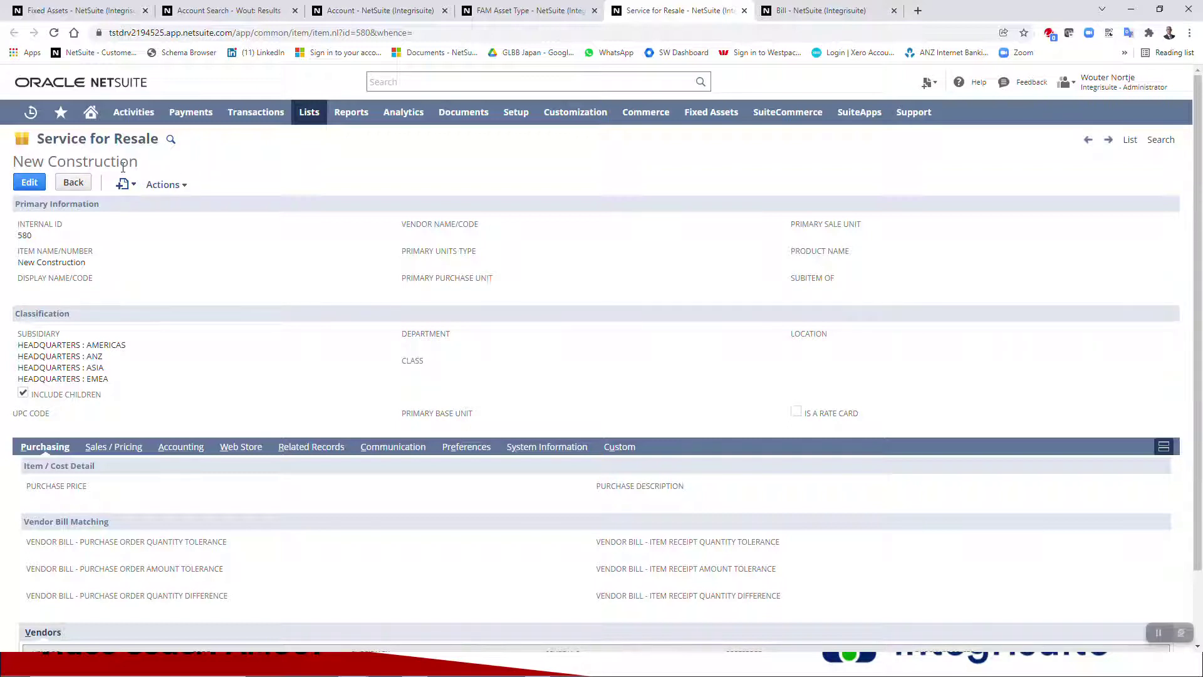
left_click(185, 447)
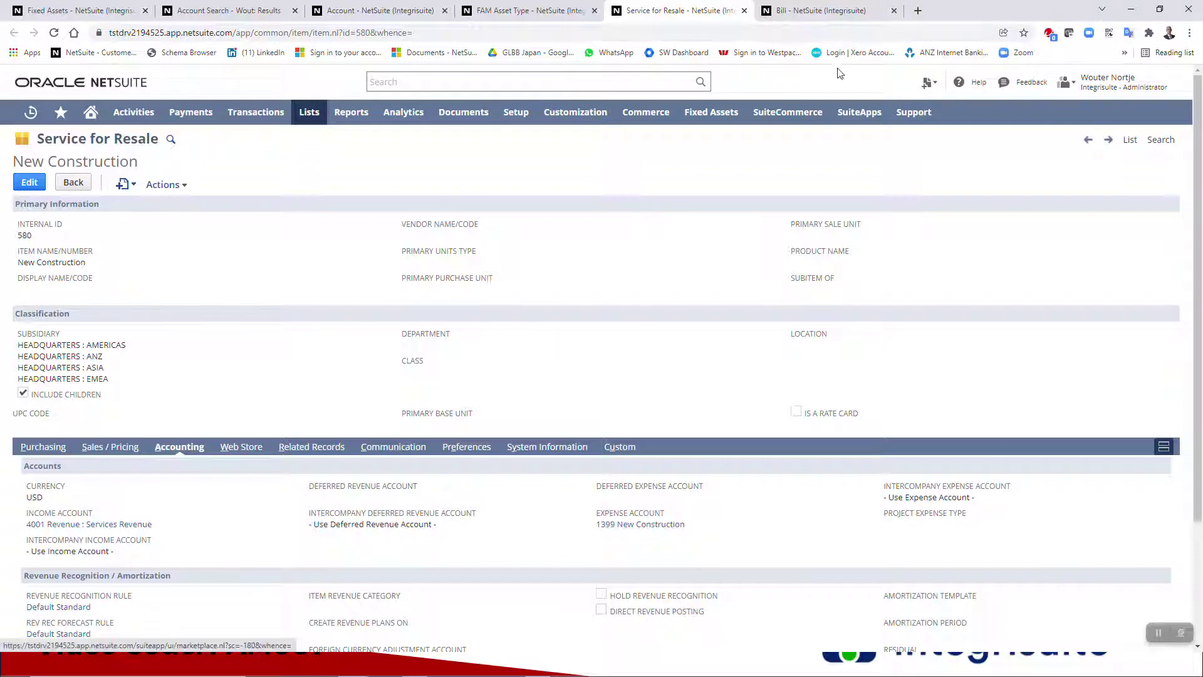
- Make a copy of the existing AAA Consulting vendor bill
left_click(816, 14)
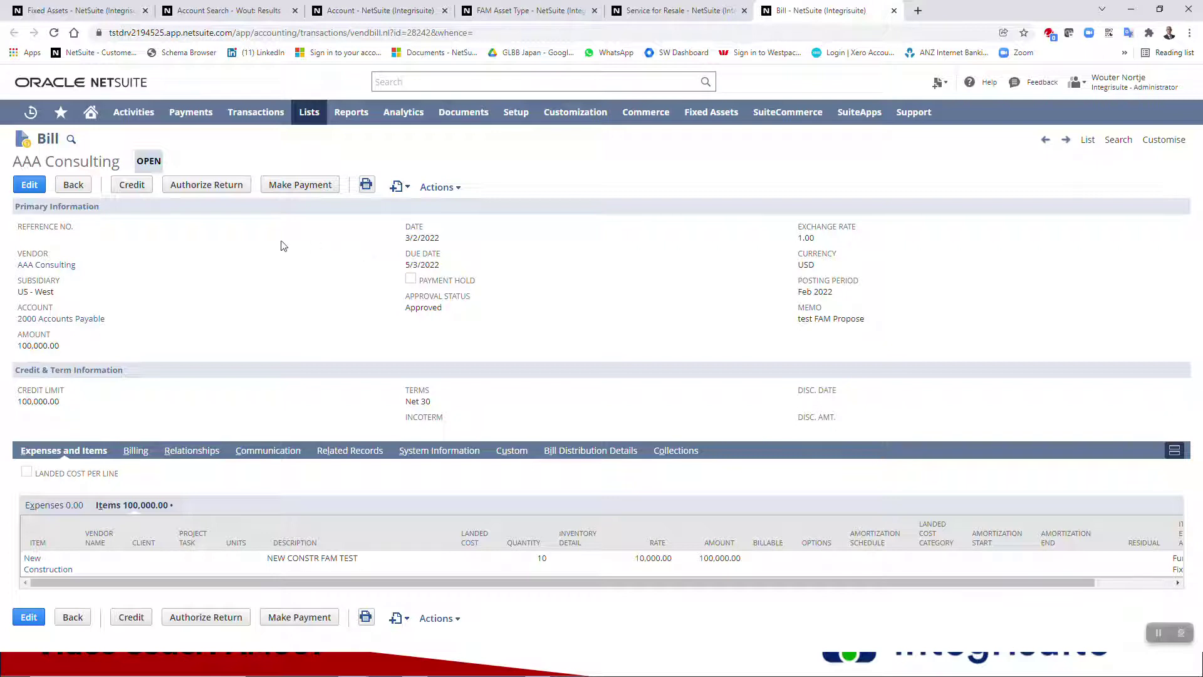
mouse_move(440, 186)
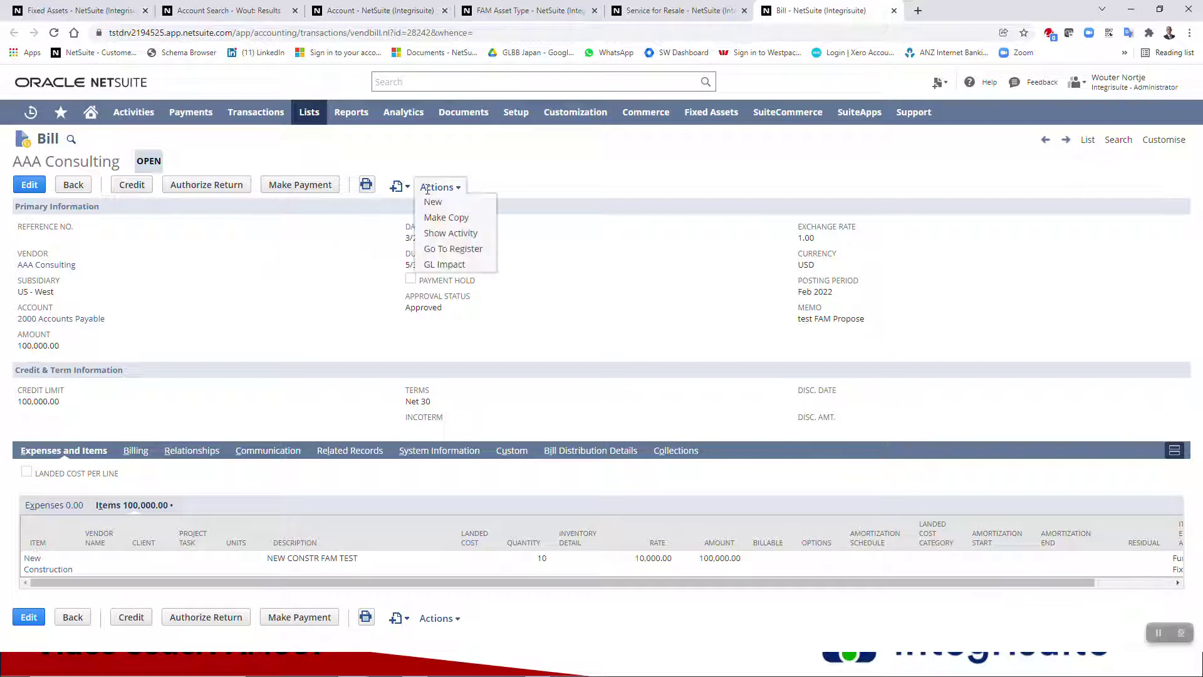
left_click(439, 221)
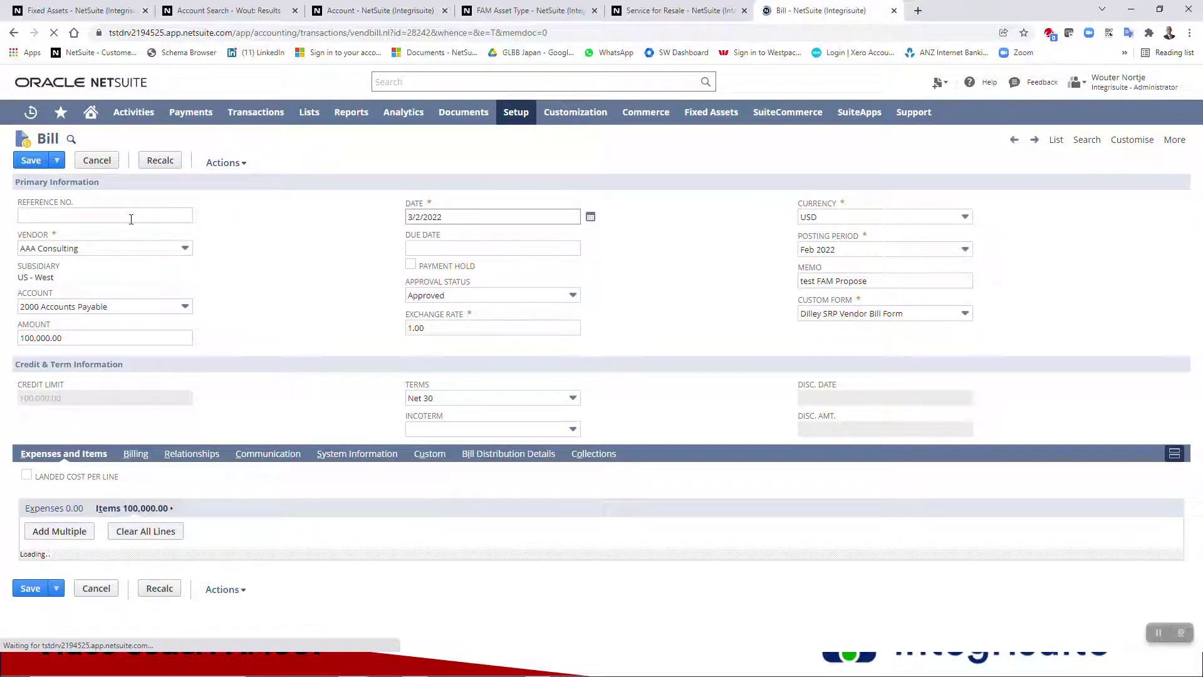
- Enter reference number "TEST Video Bill FAM" and extend the memo to "test FAM Propose VIDEO" on the copied bill
left_click(103, 218)
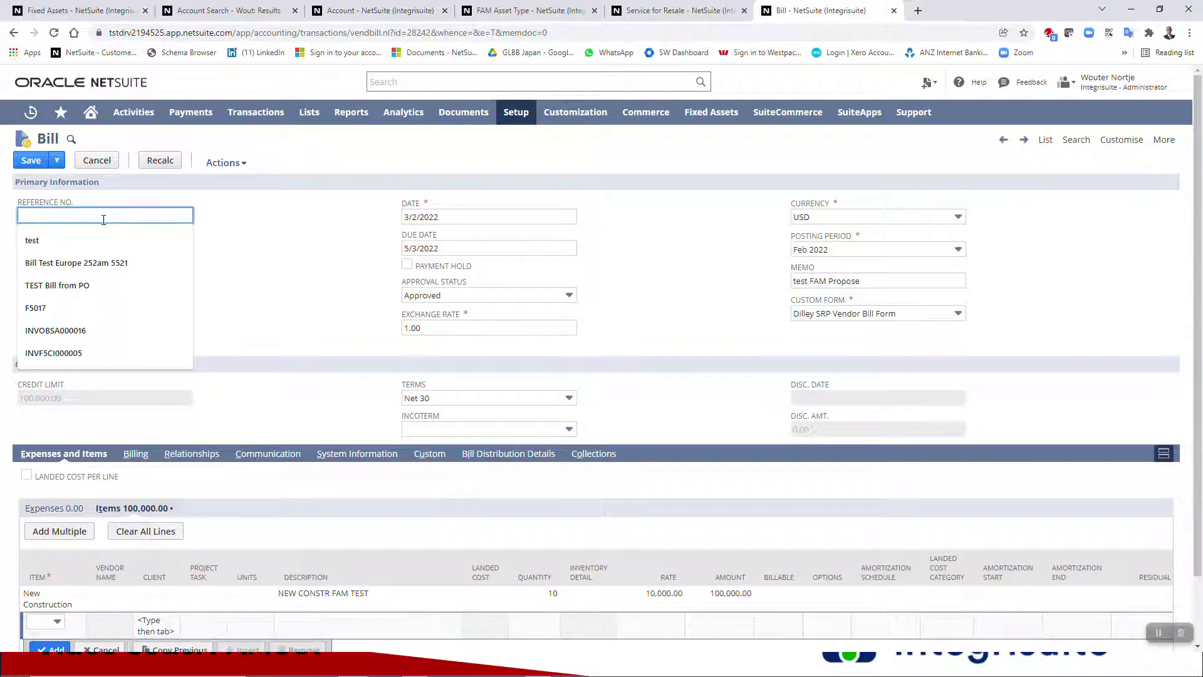
type("TE")
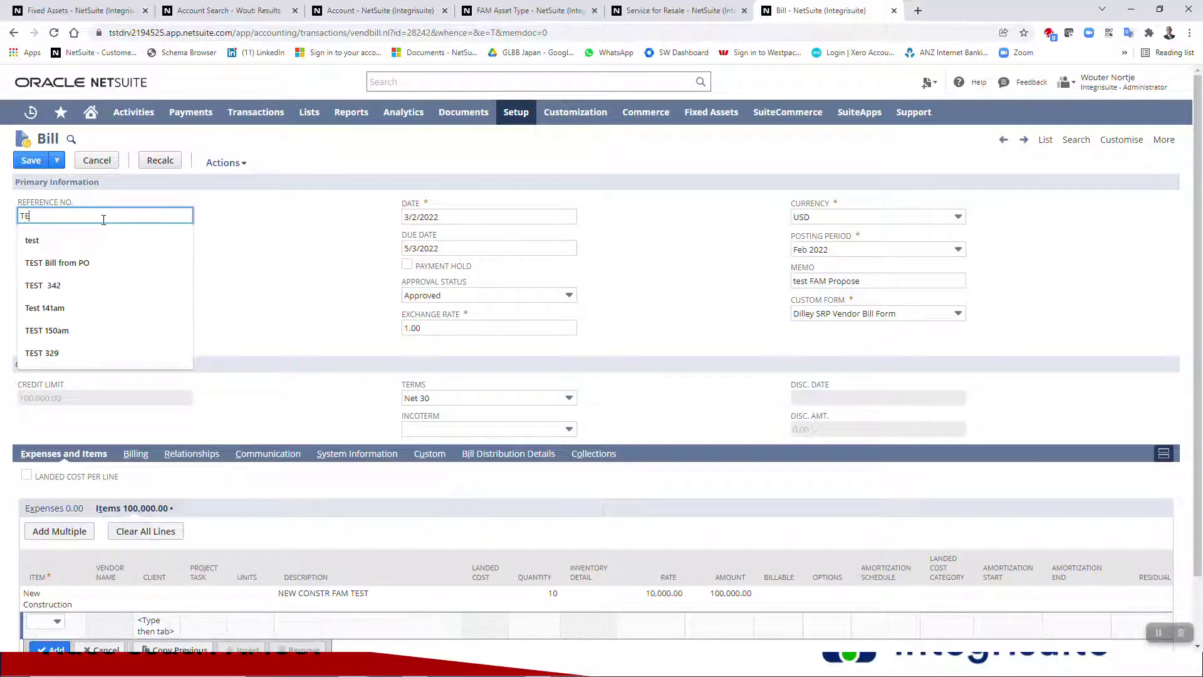
type("ST V")
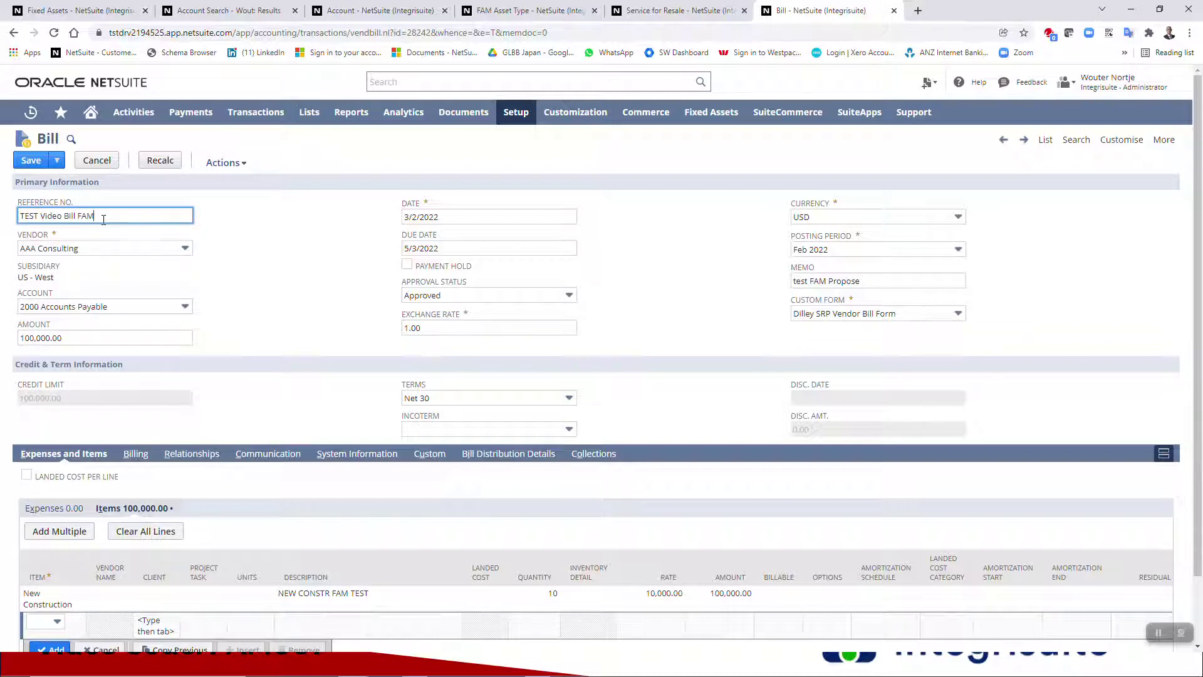
type("ideo Bill FAM")
key("Tab")
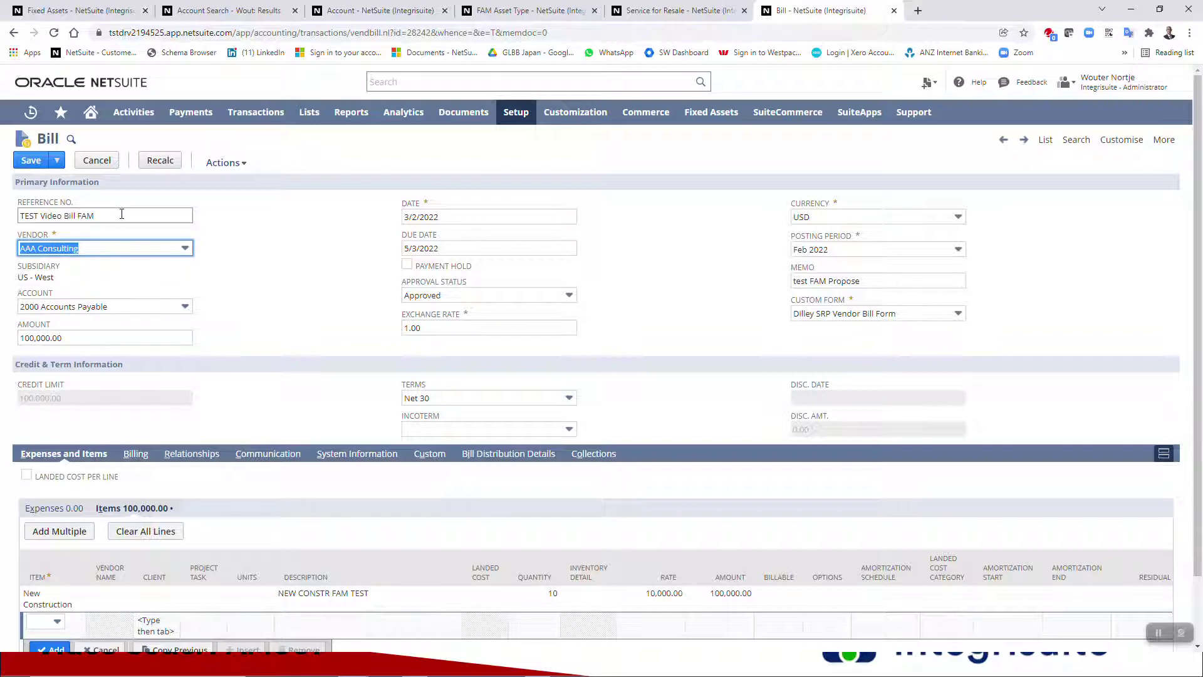
left_click(873, 279)
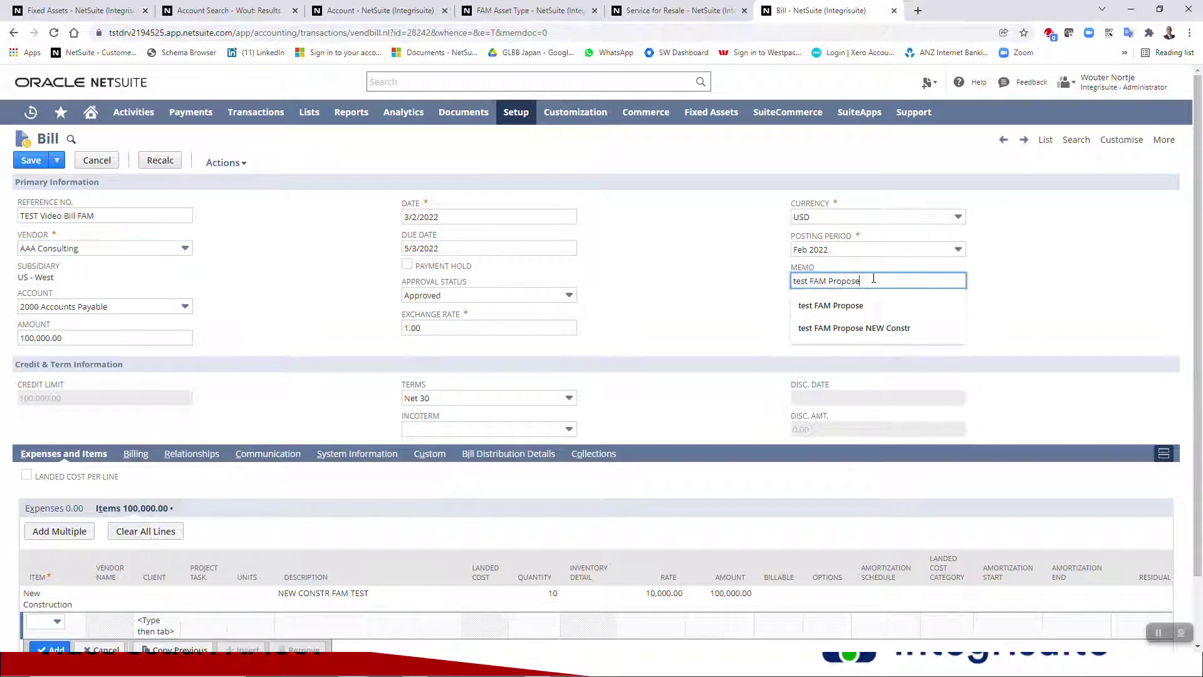
type("VIDEO")
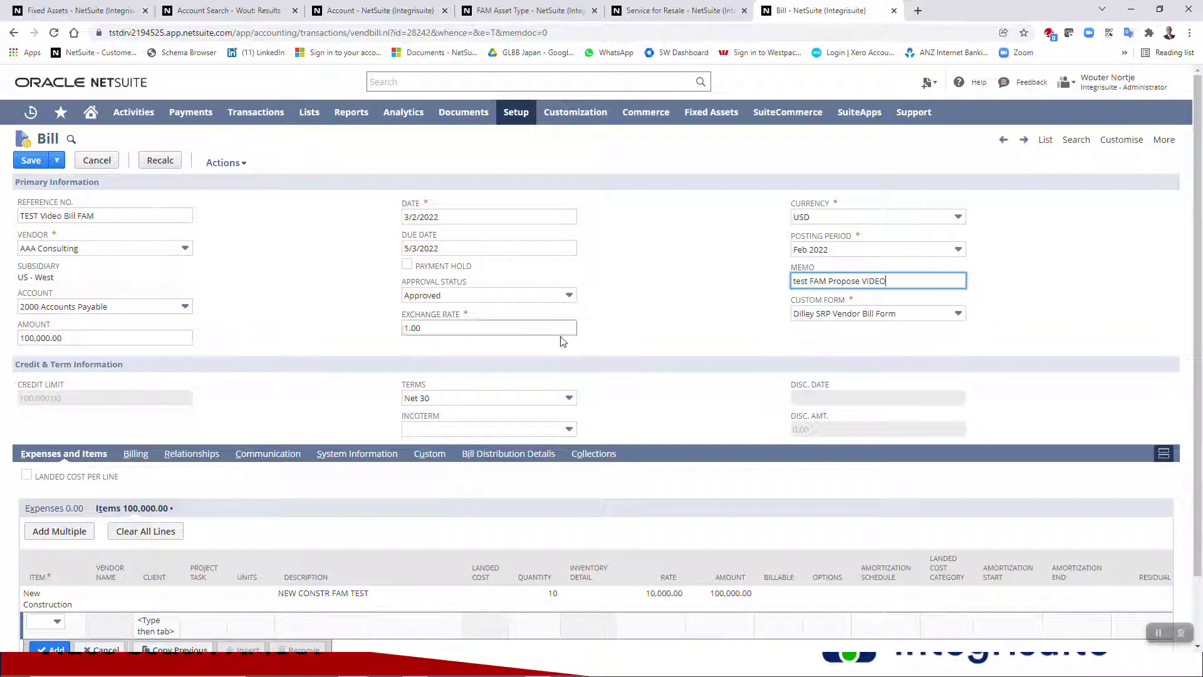
- Set the New Construction item line to quantity 20 at a rate of 35,000 and commit the line
scroll(326, 385, "down", 1)
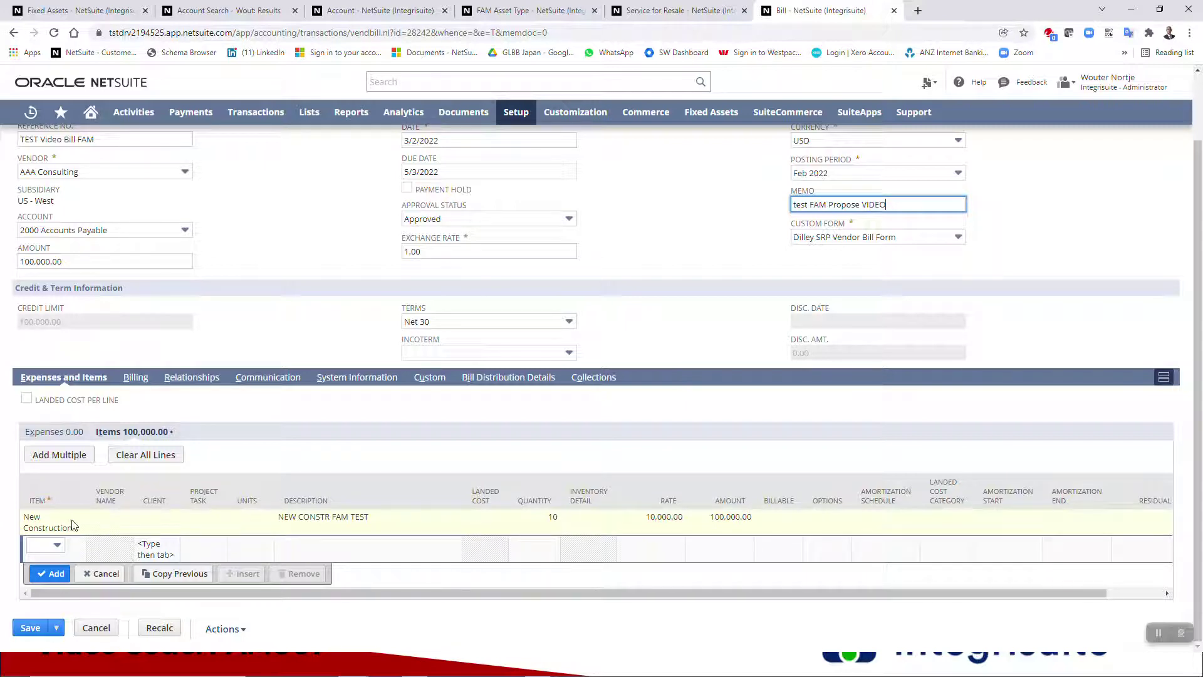
left_click(548, 522)
type("2")
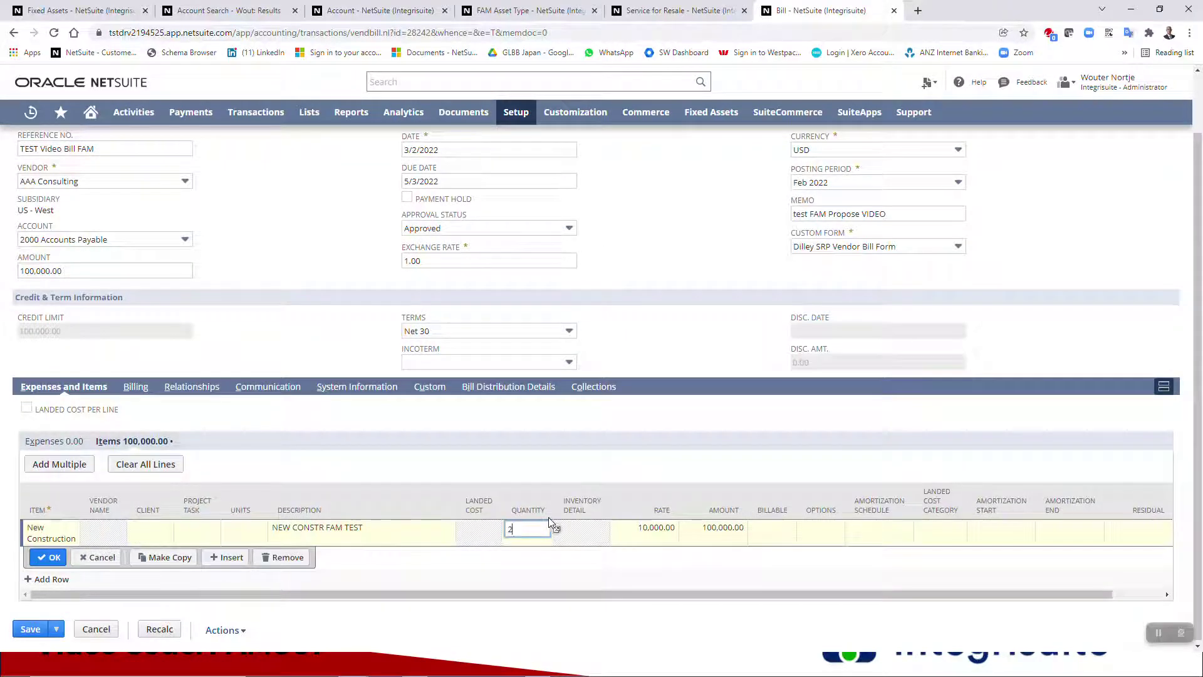
type("0")
key("Tab")
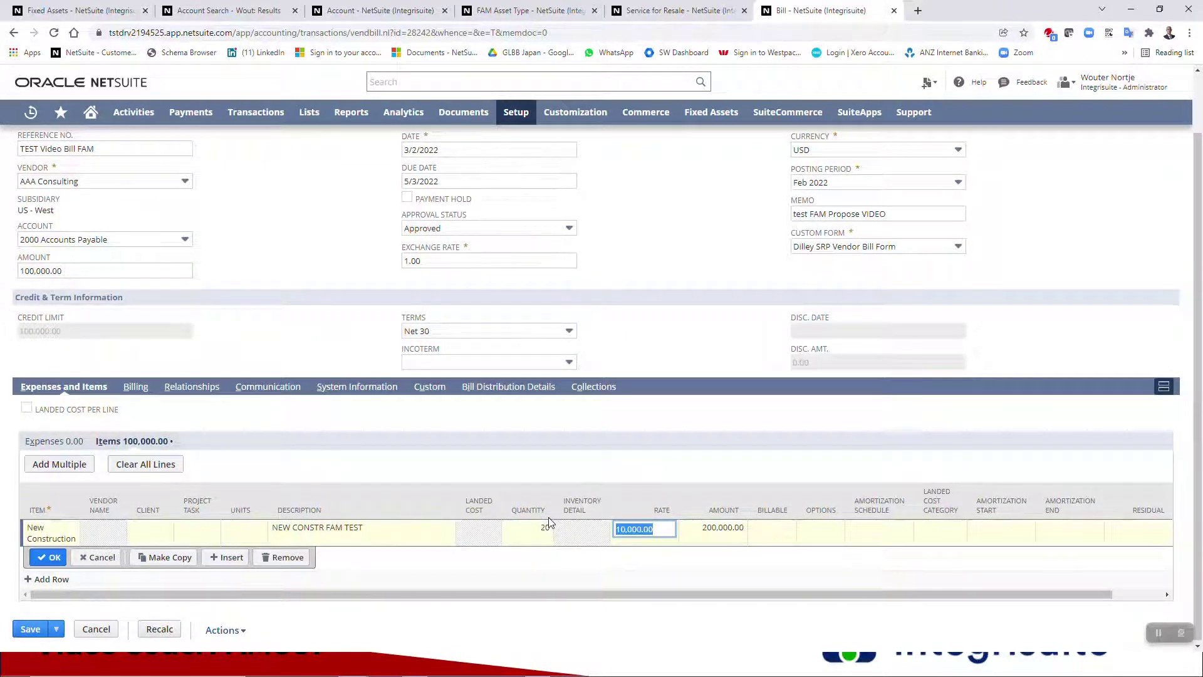
type("35,000")
key("Tab")
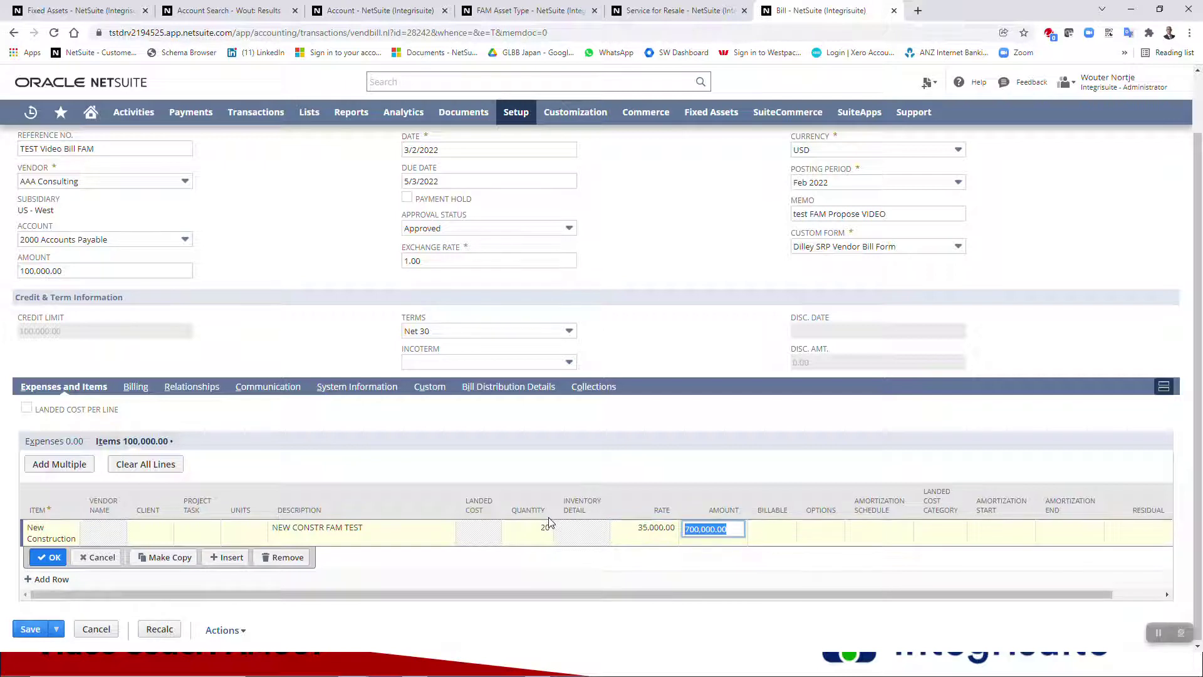
left_click(46, 557)
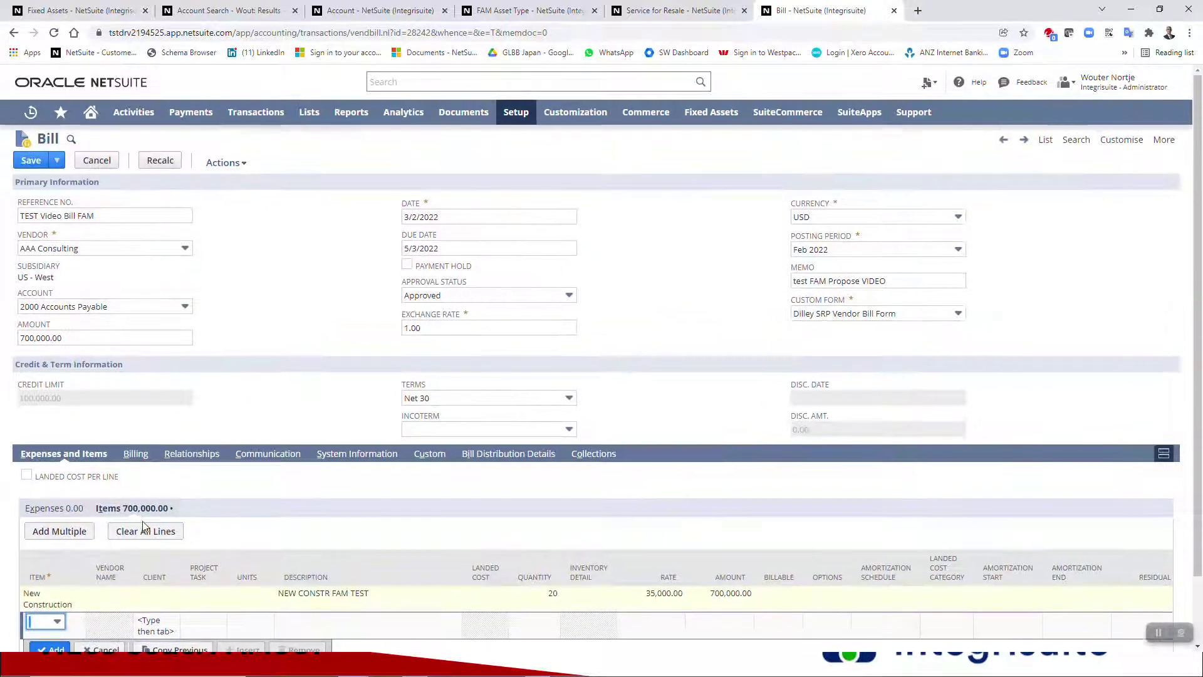
- Save the vendor bill, accepting the exceeded vendor credit limit
scroll(142, 521, "up", 1)
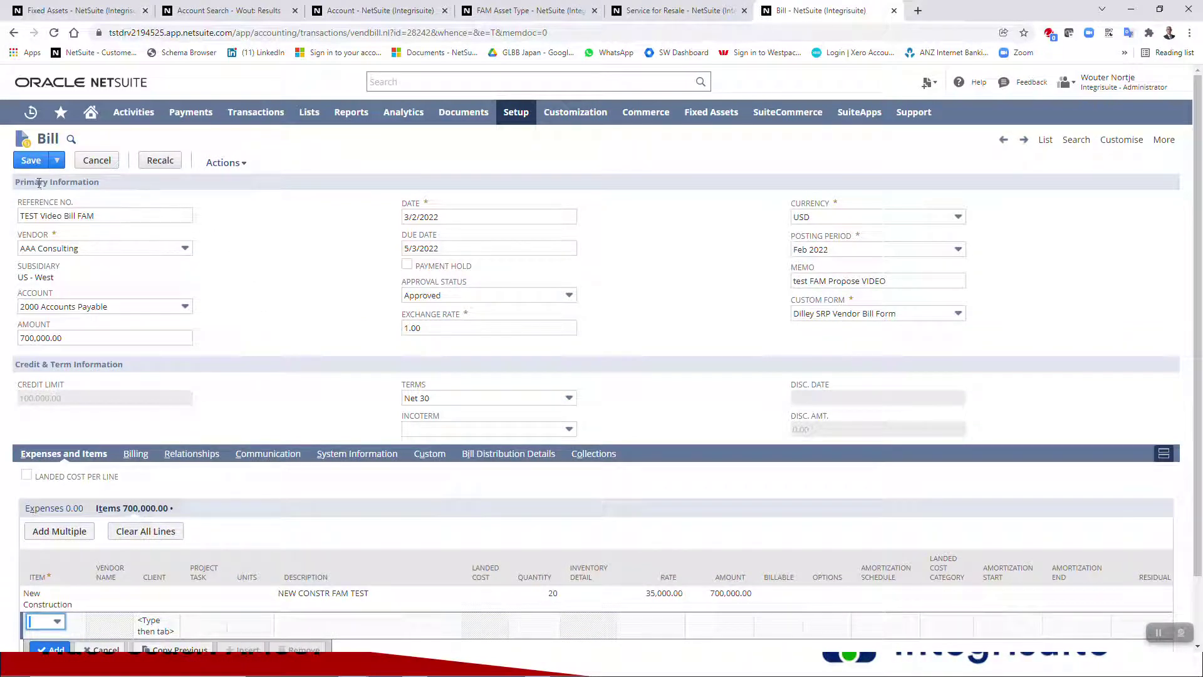
left_click(31, 162)
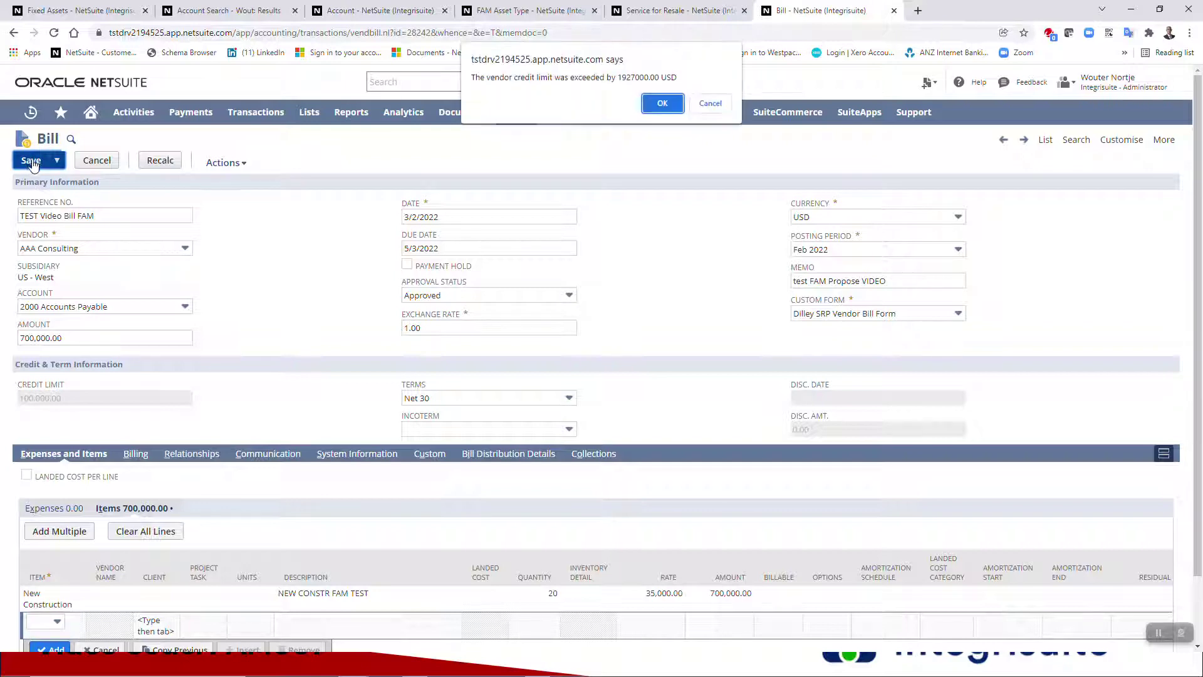
left_click(662, 104)
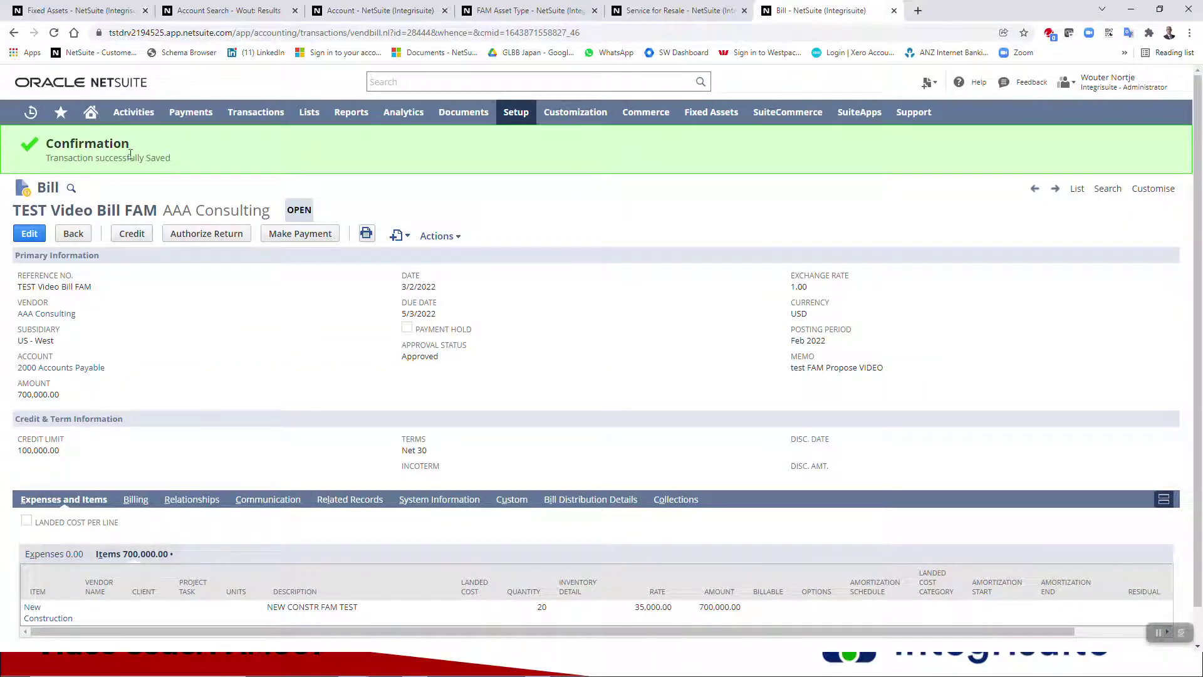
- Open the fixed assets Asset Proposal page in a new browser tab and switch to it
mouse_move(701, 118)
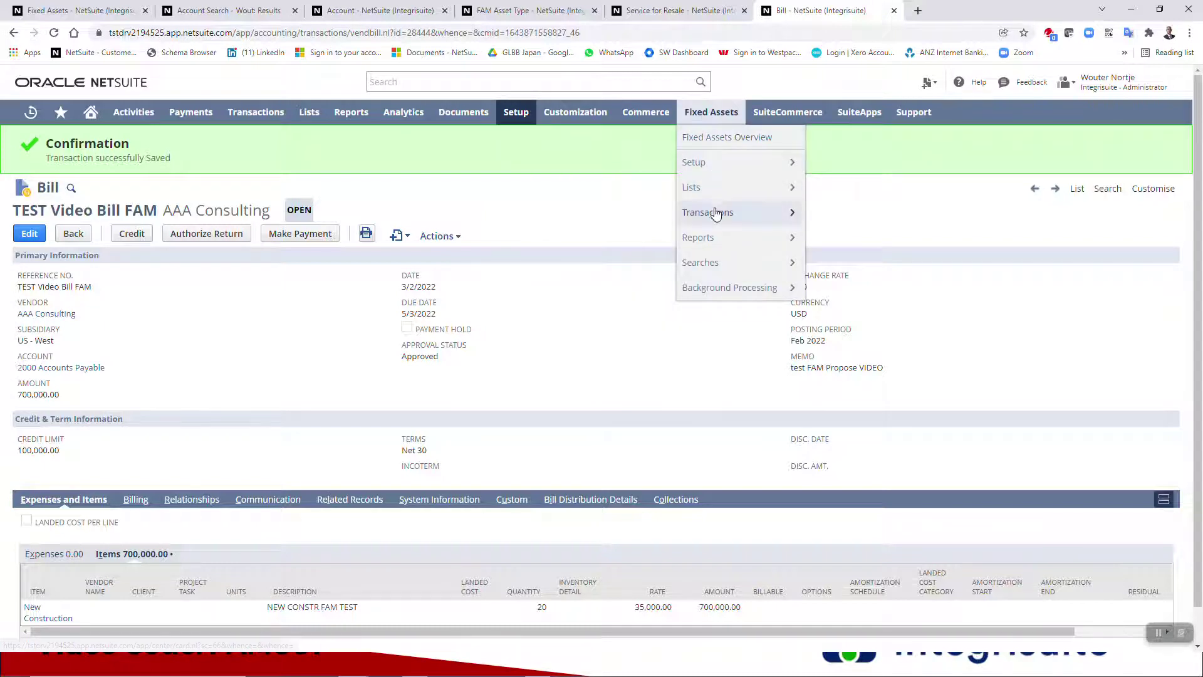
mouse_move(716, 213)
right_click(823, 215)
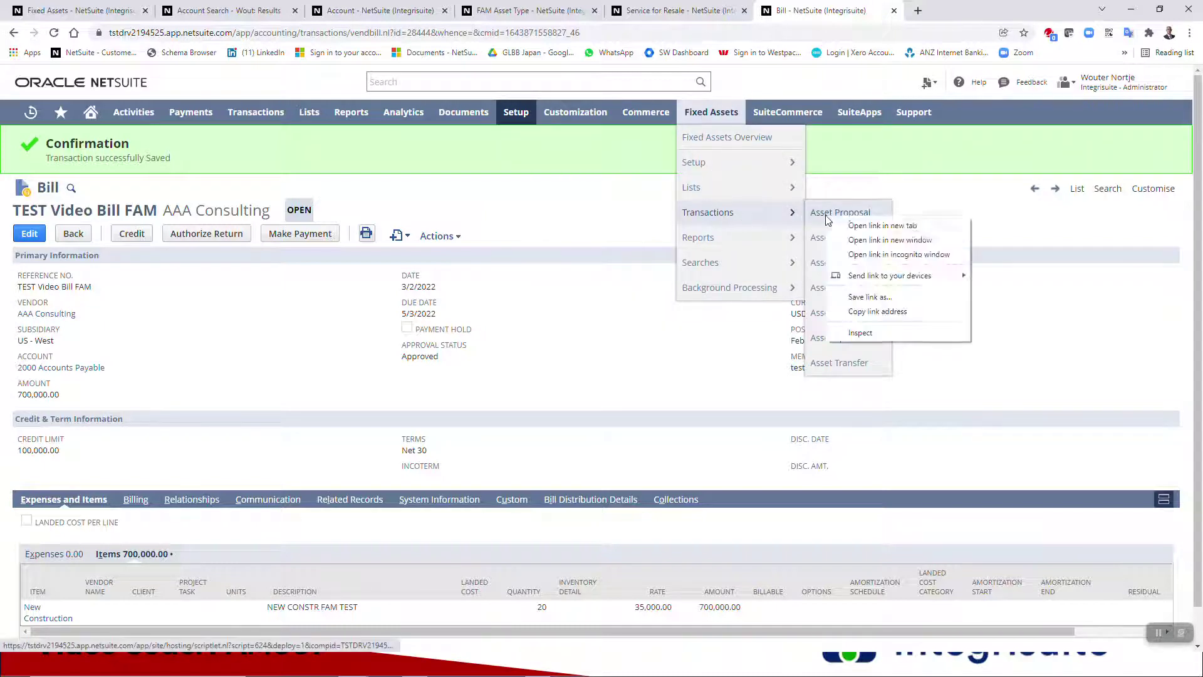
left_click(854, 227)
left_click(952, 11)
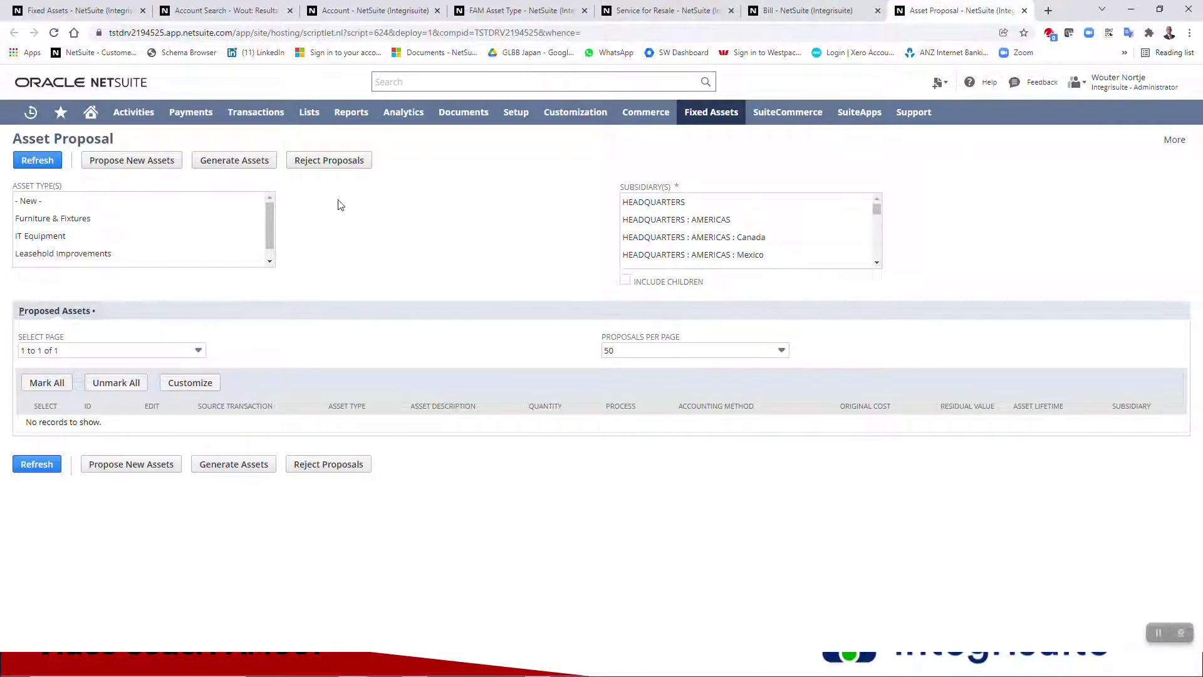
- Propose new assets for the New Construction asset type in the HEADQUARTERS : AMERICAS : US - West subsidiary
scroll(90, 231, "down", 1)
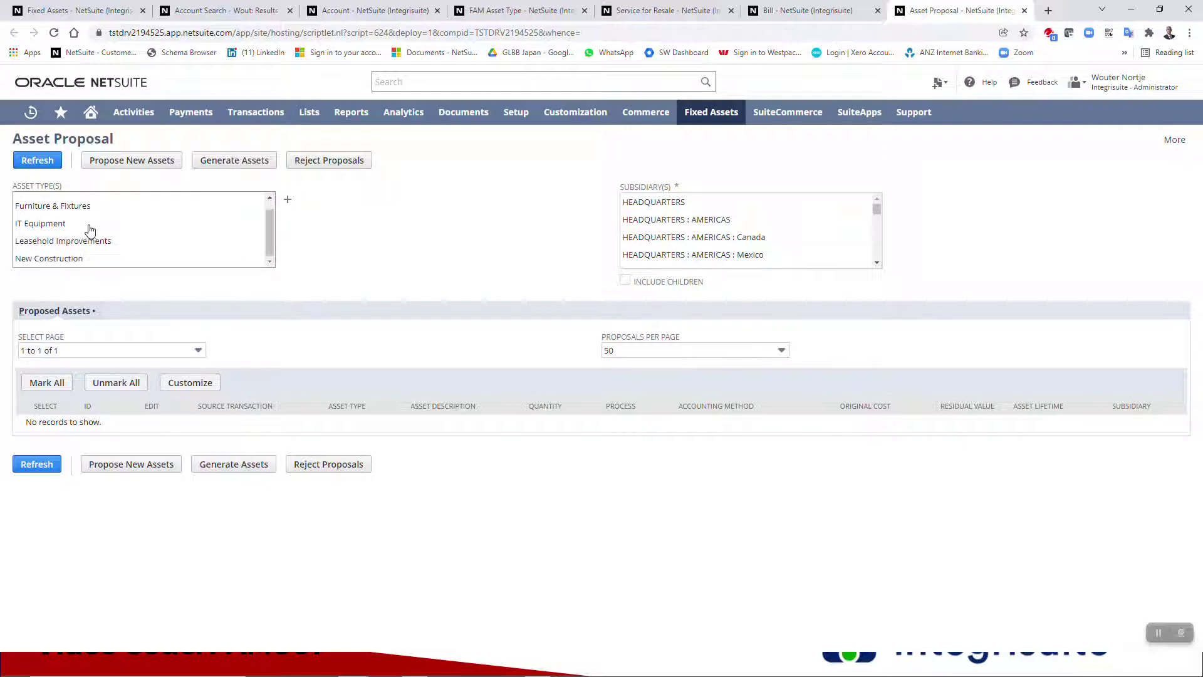
scroll(69, 263, "up", 1)
scroll(67, 263, "down", 1)
left_click(66, 258)
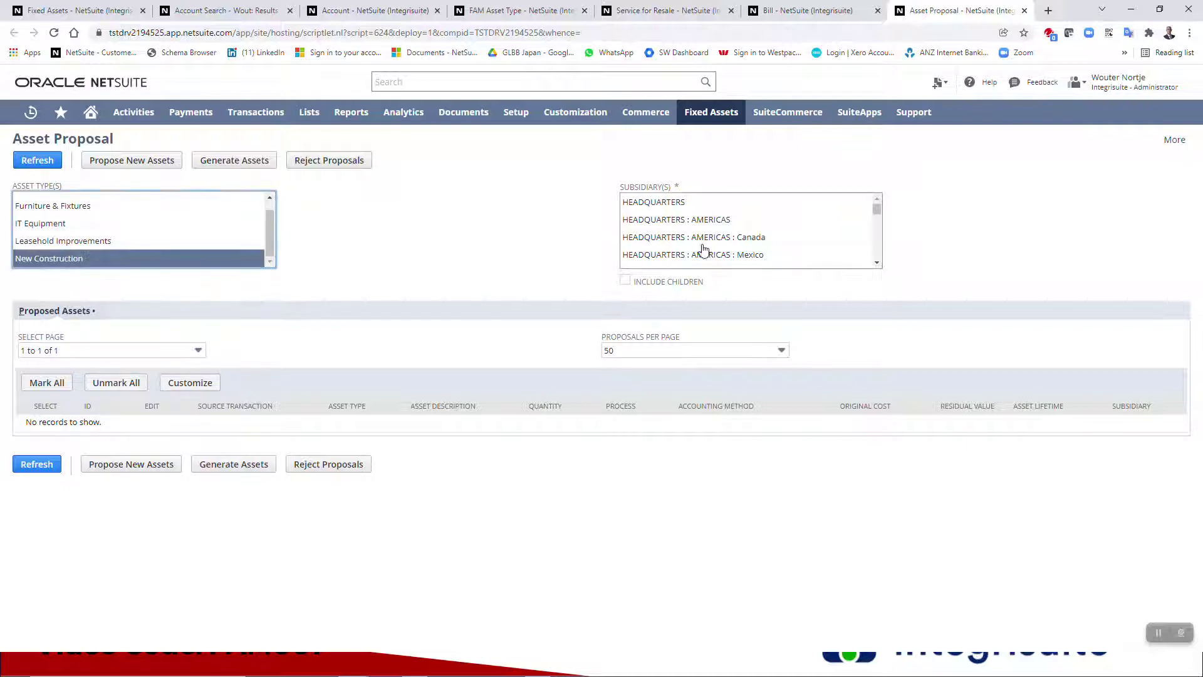
scroll(875, 267, "down", 3)
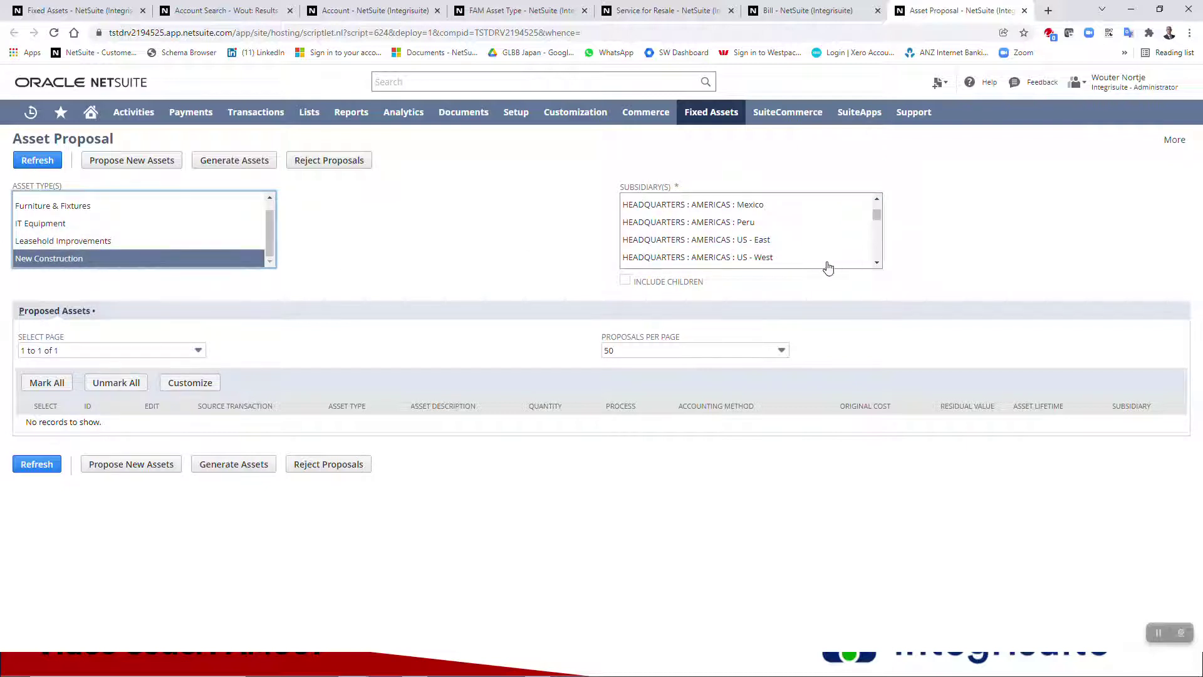
left_click(742, 257)
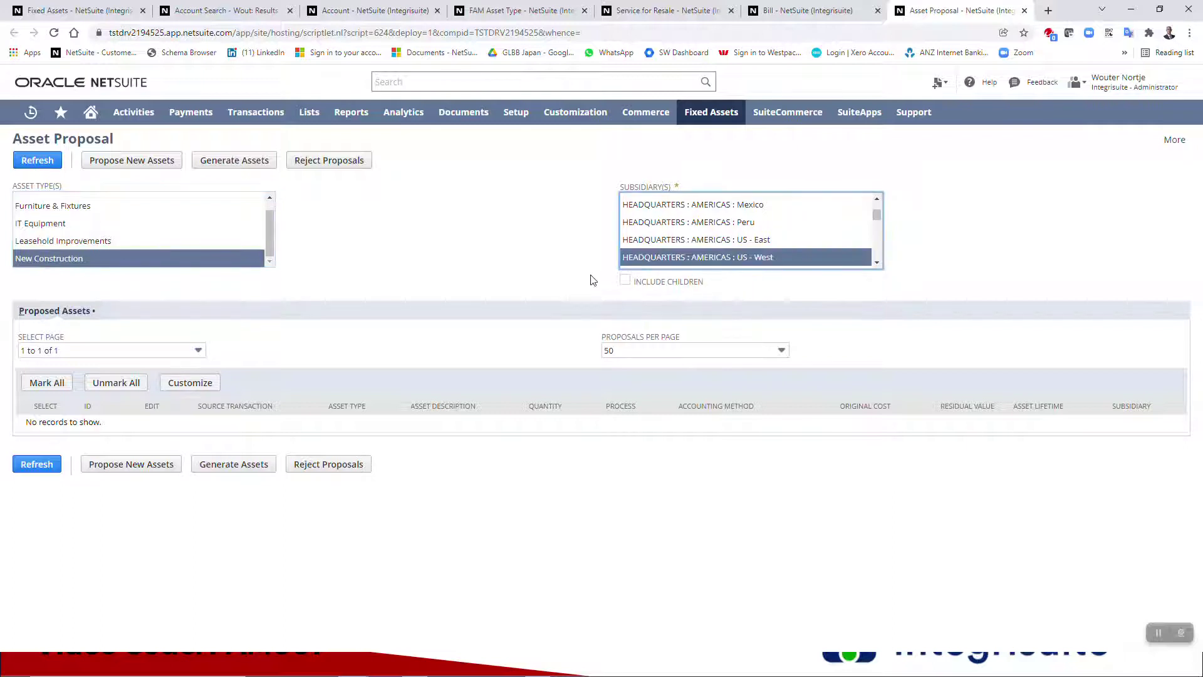
left_click(128, 167)
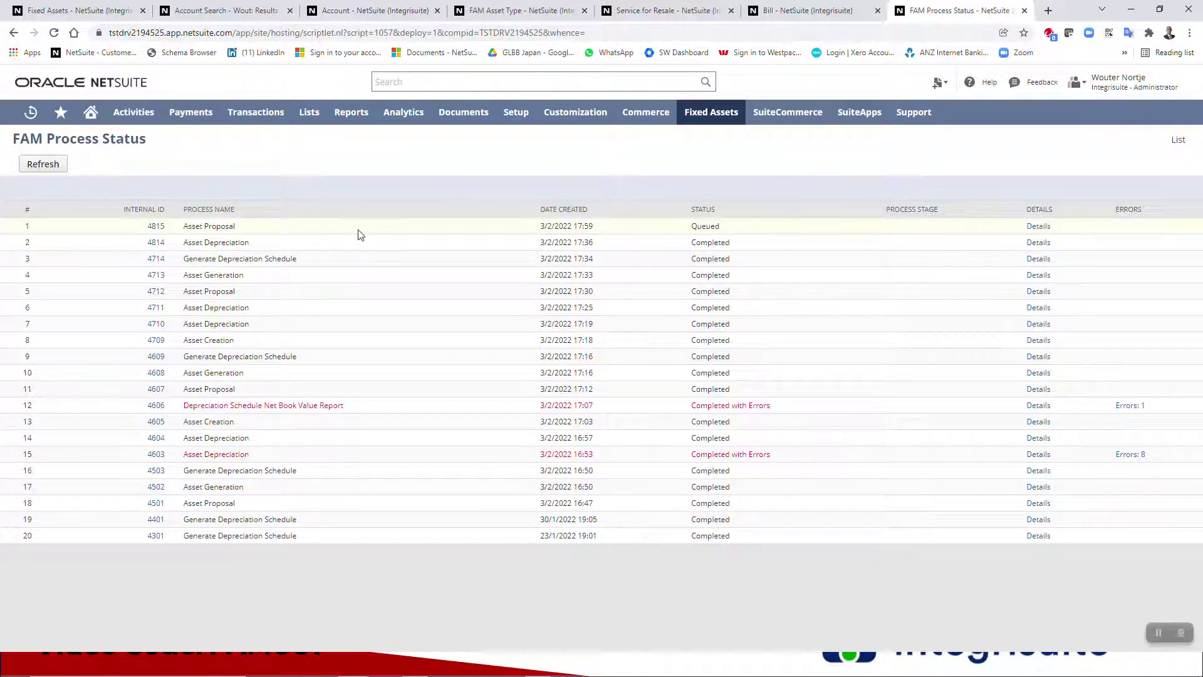
- Refresh the FAM process status until the newest Asset Proposal process finishes, and view its stage details
left_click(44, 166)
left_click(44, 165)
left_click(1158, 633)
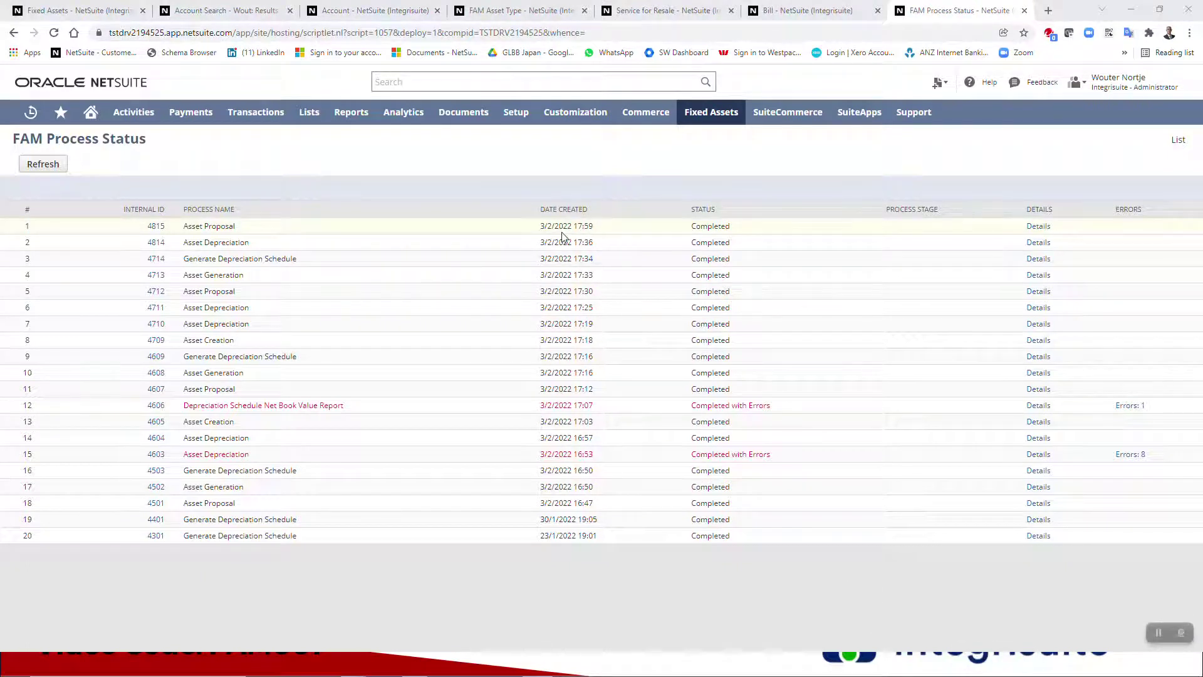
left_click(1037, 228)
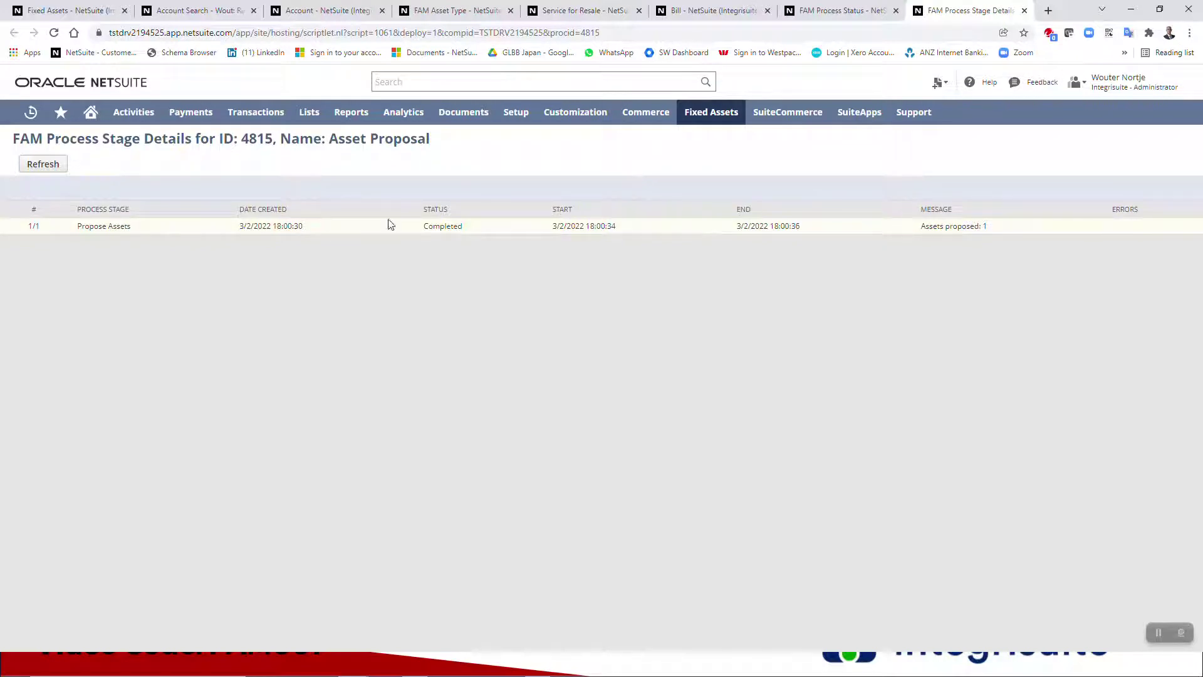
mouse_move(715, 119)
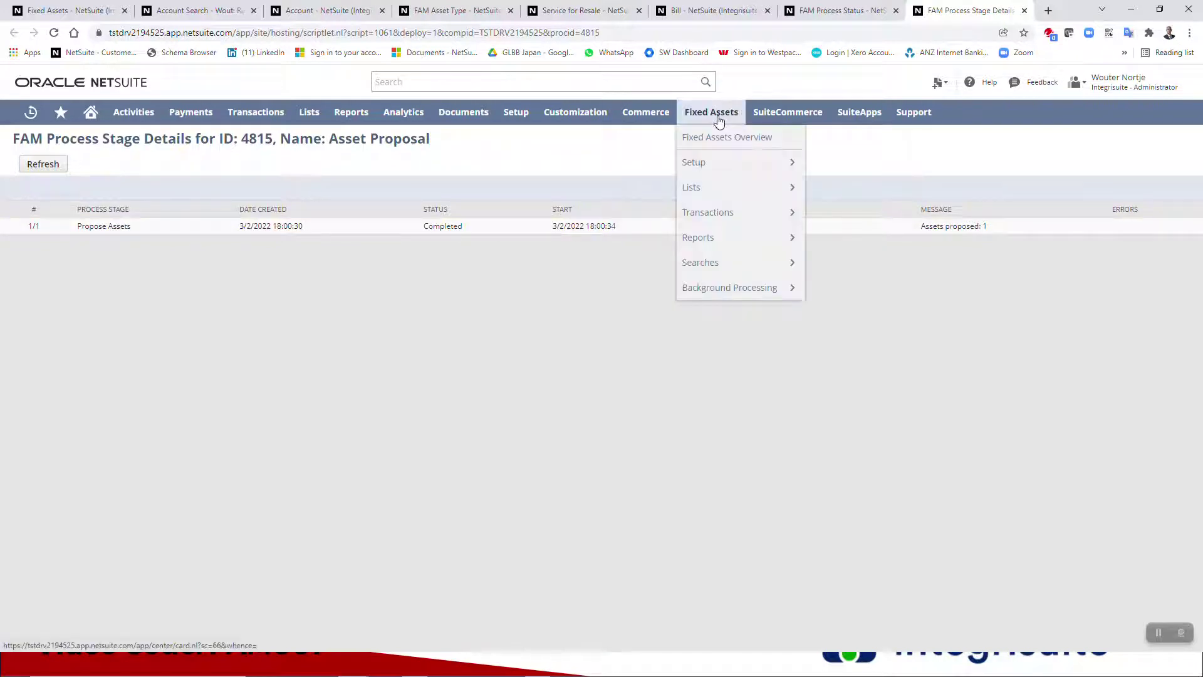
- Reopen Asset Proposal and generate the proposed NEW CONSTR FAM TEST asset for the New Construction type in HEADQUARTERS : AMERICAS : US - West
mouse_move(722, 213)
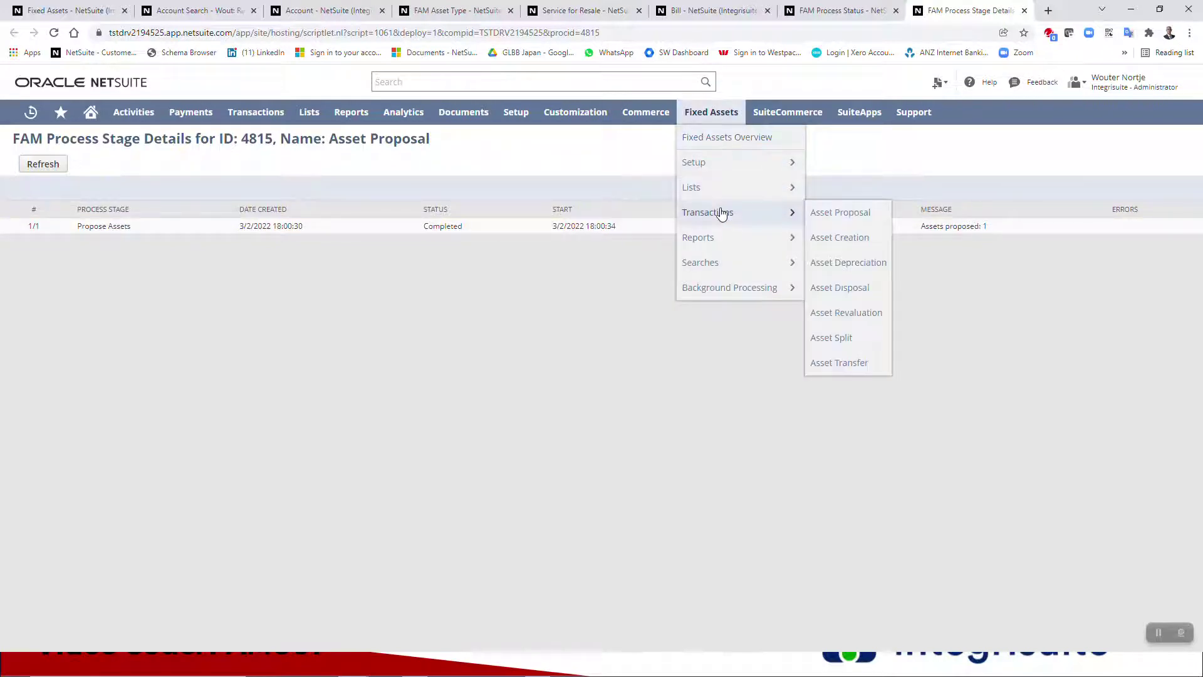
left_click(834, 218)
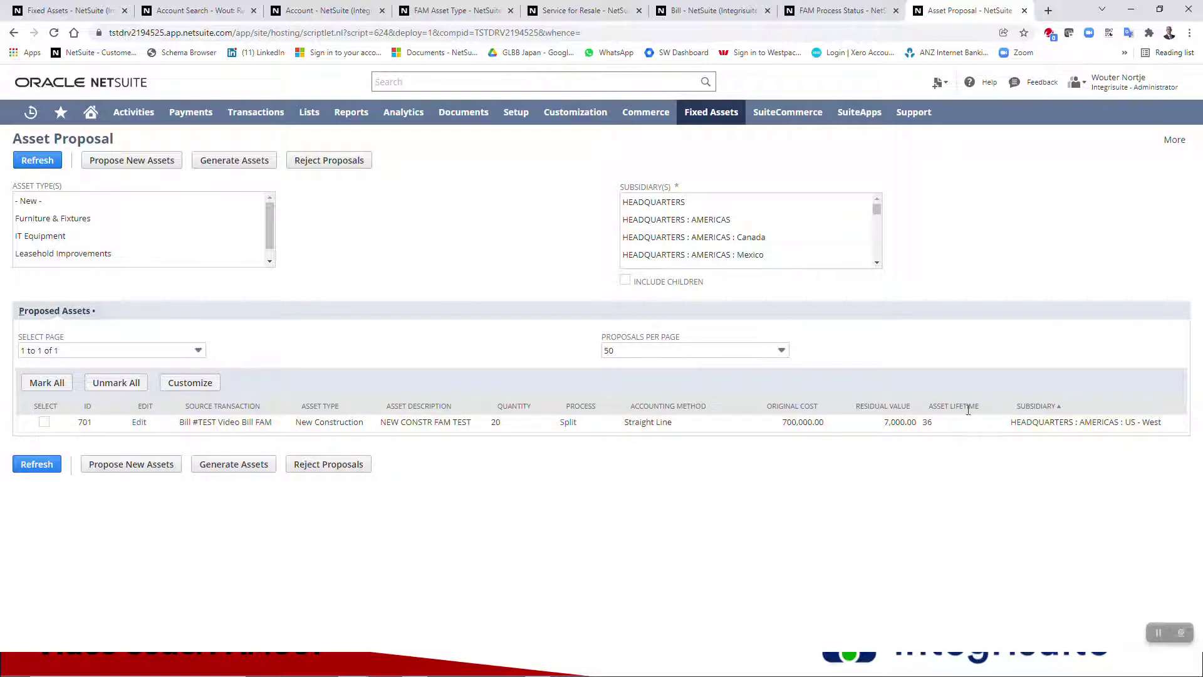
left_click(44, 421)
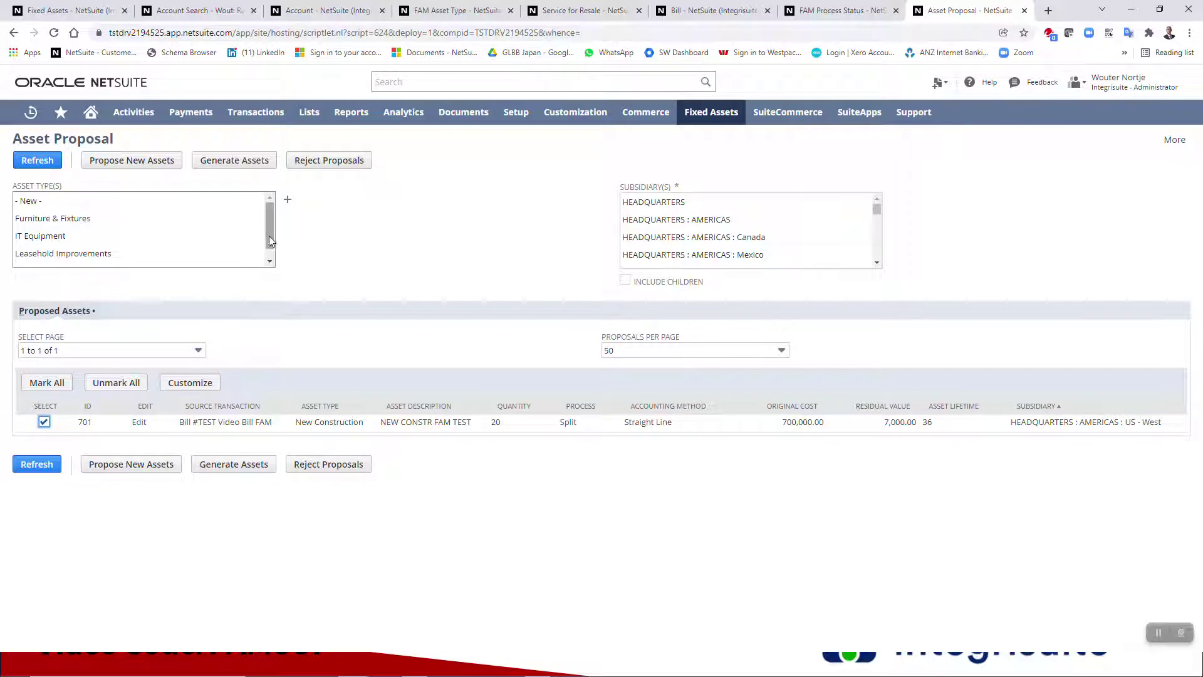
scroll(269, 235, "down", 1)
left_click(43, 261)
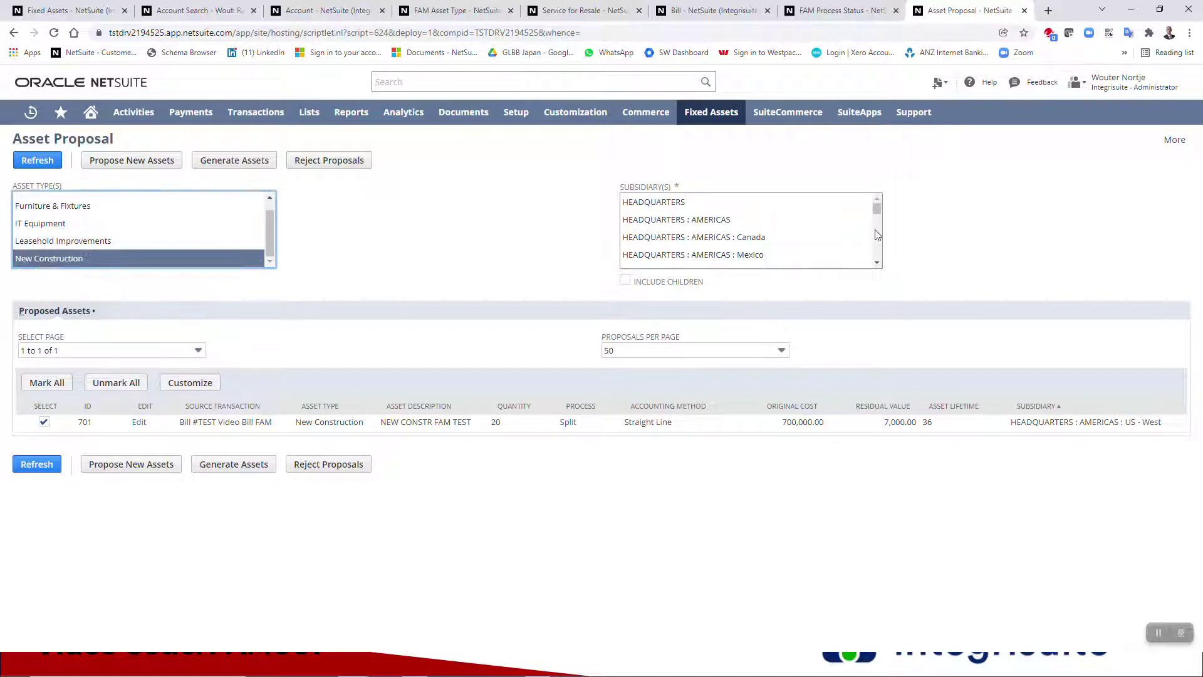
left_click_drag(877, 209, 878, 217)
left_click(750, 253)
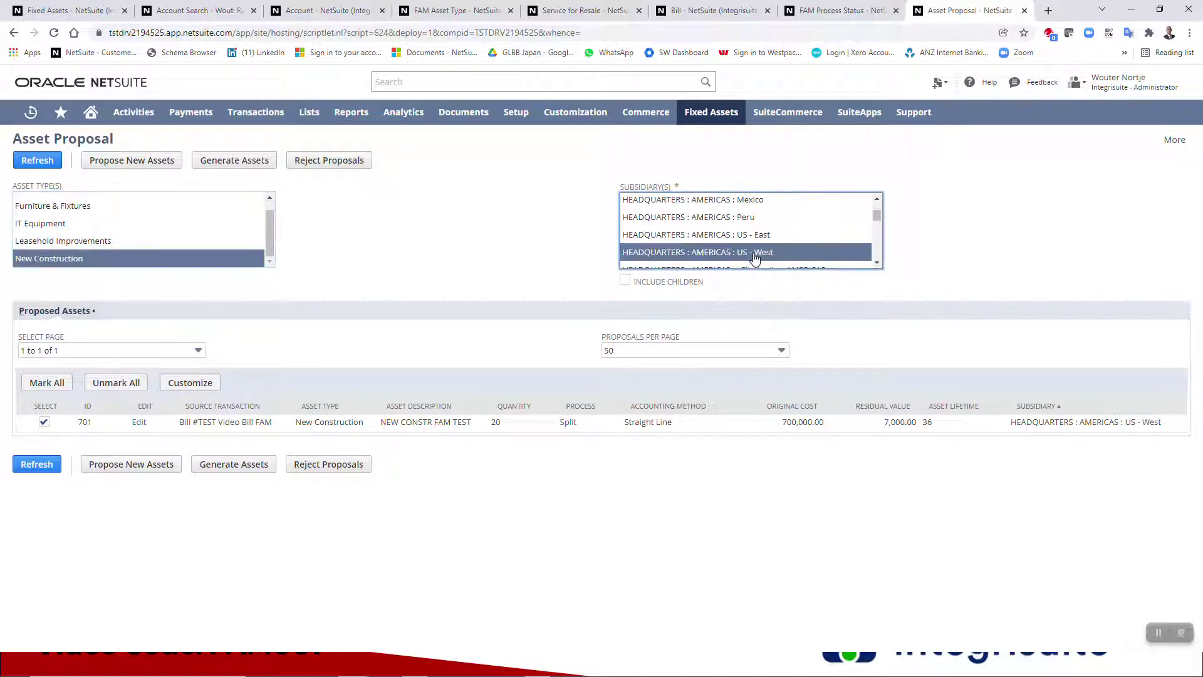
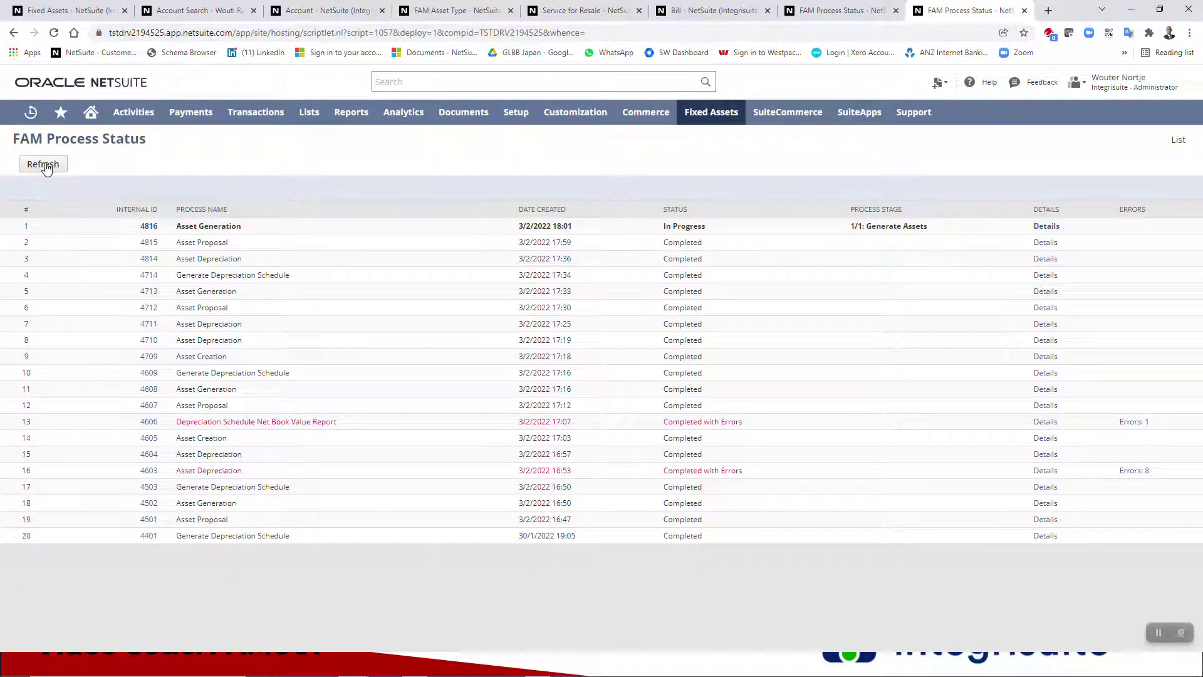
- Refresh the FAM process status until Asset Generation and Generate Depreciation Schedule finish, and view the depreciation schedule's stage details
left_click(43, 164)
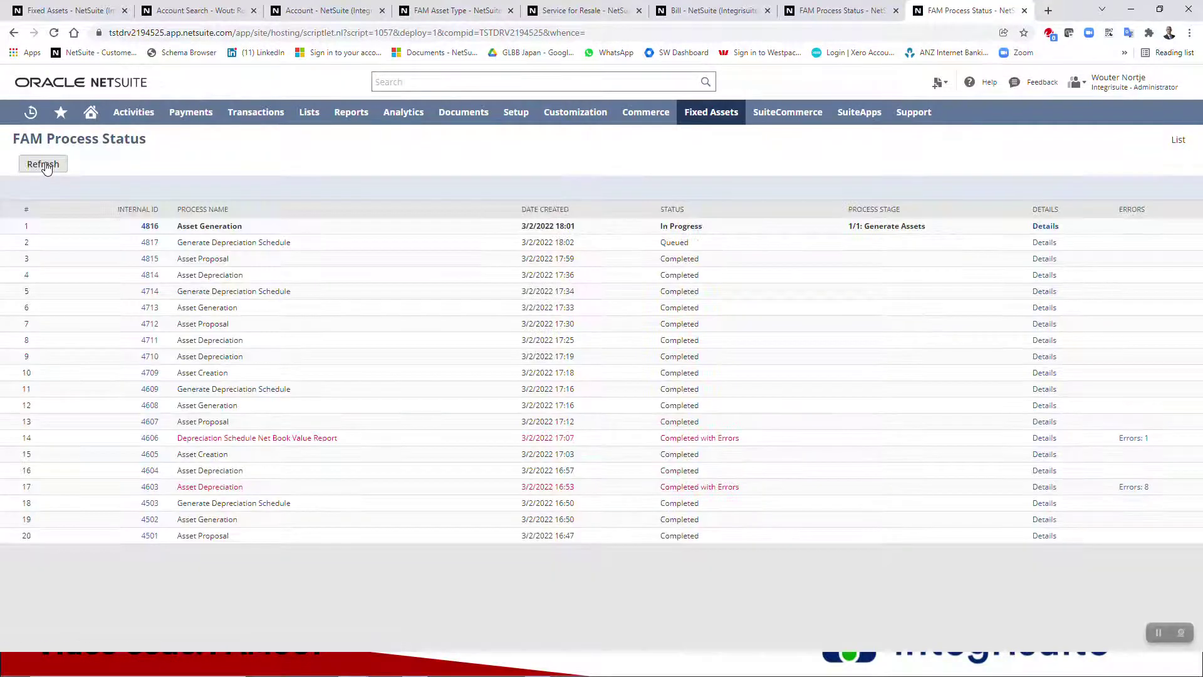
left_click(44, 165)
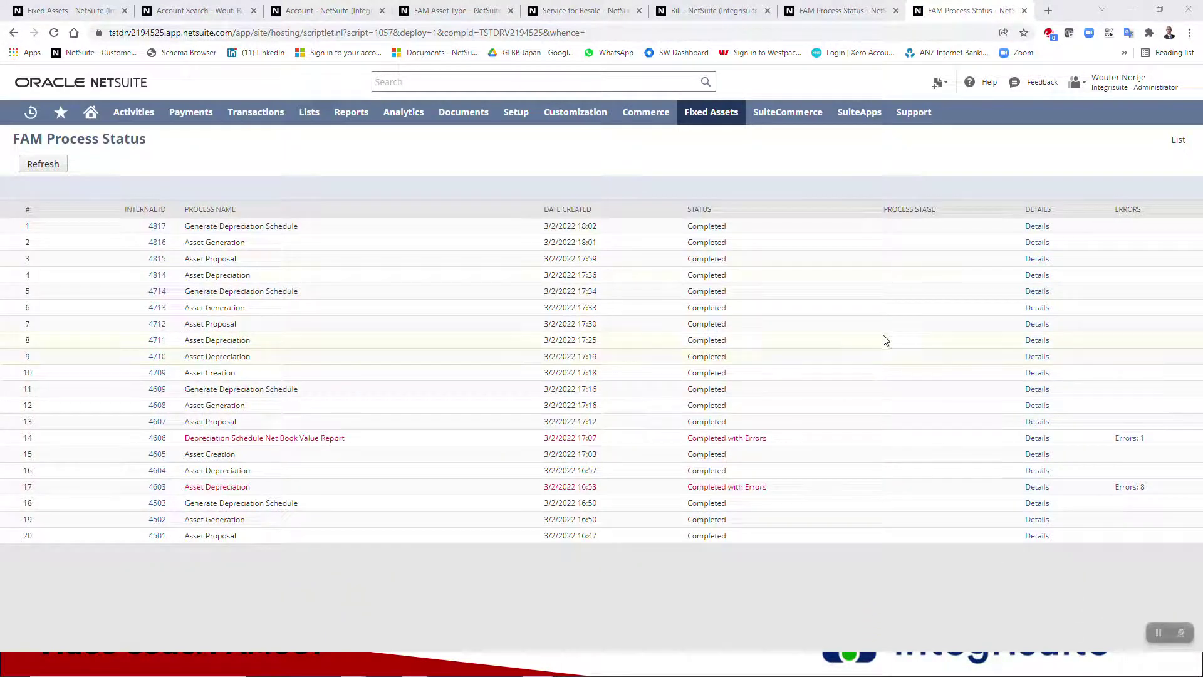
left_click(1037, 227)
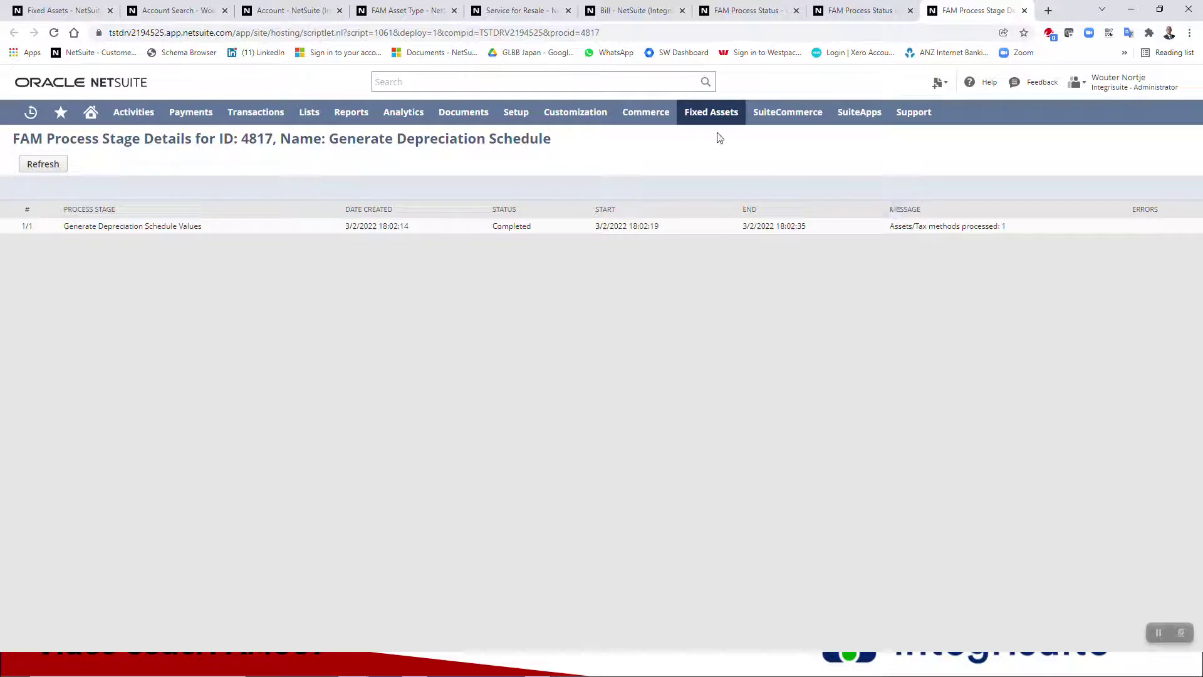
- Open the fixed assets Asset Depreciation page and set the depreciation period to 27/2/2022
mouse_move(712, 121)
mouse_move(723, 167)
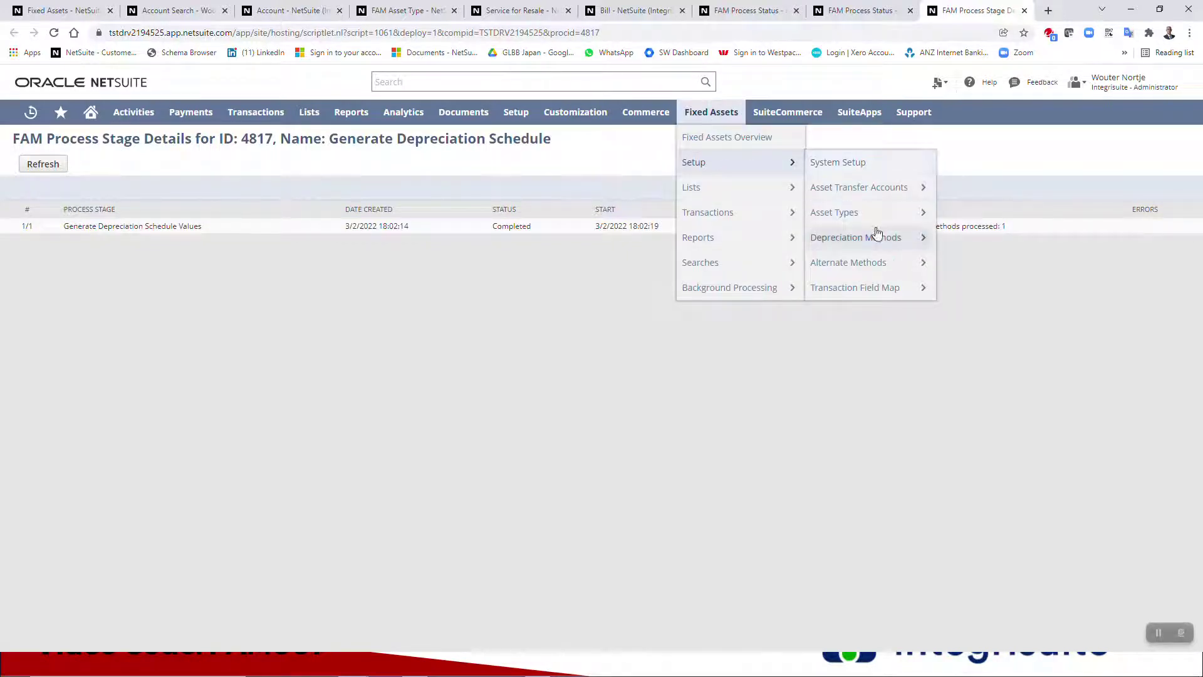
mouse_move(740, 218)
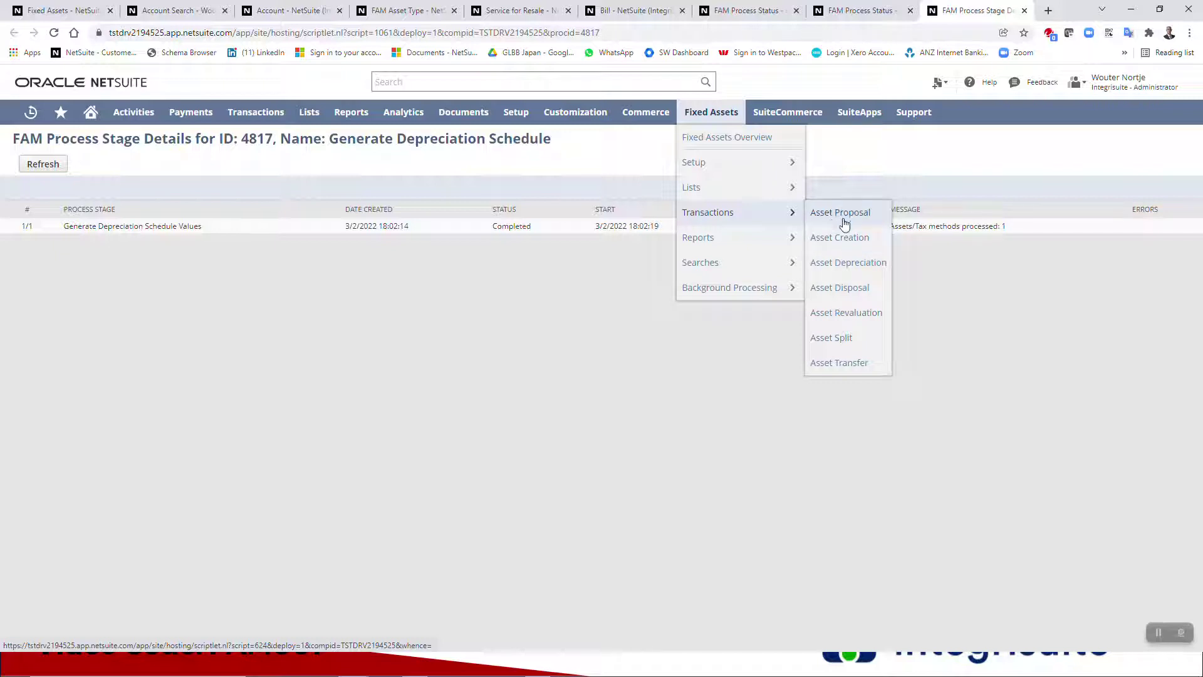
left_click(835, 265)
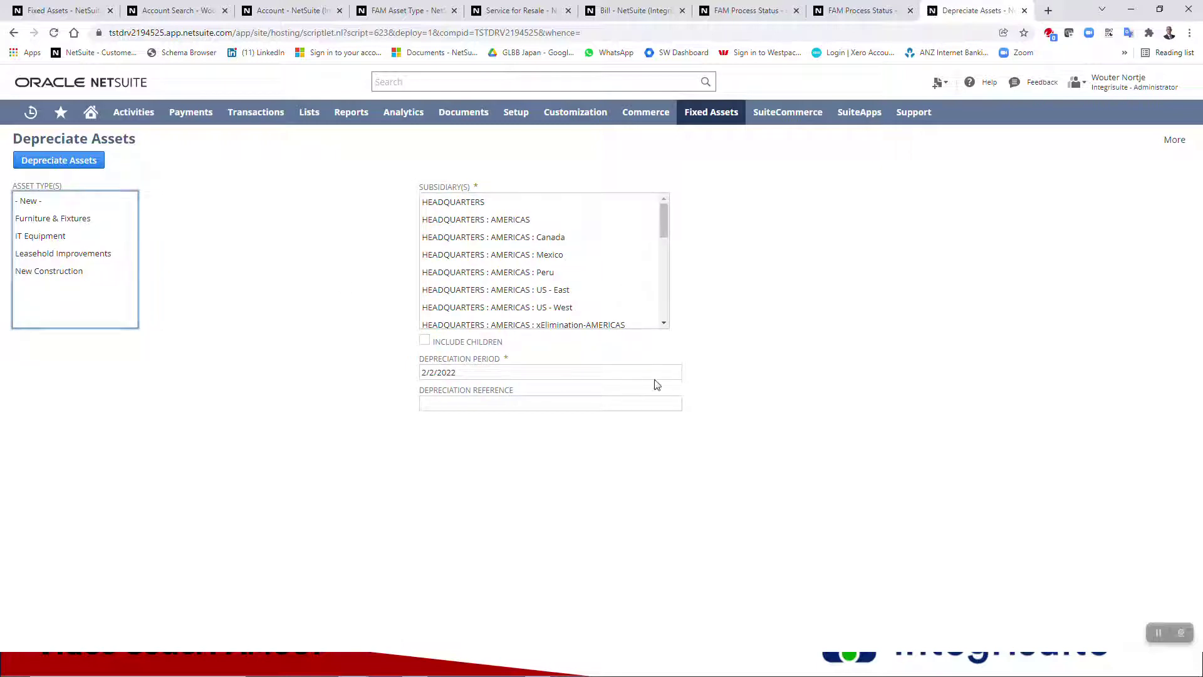
left_click(691, 374)
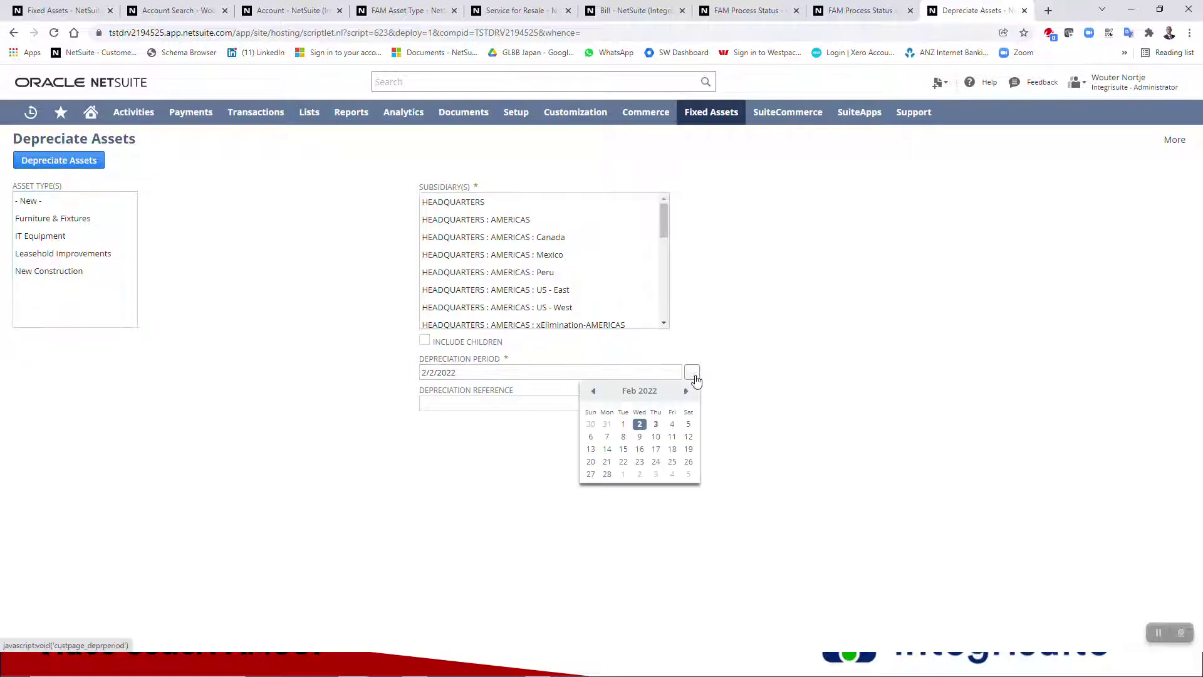
left_click(591, 474)
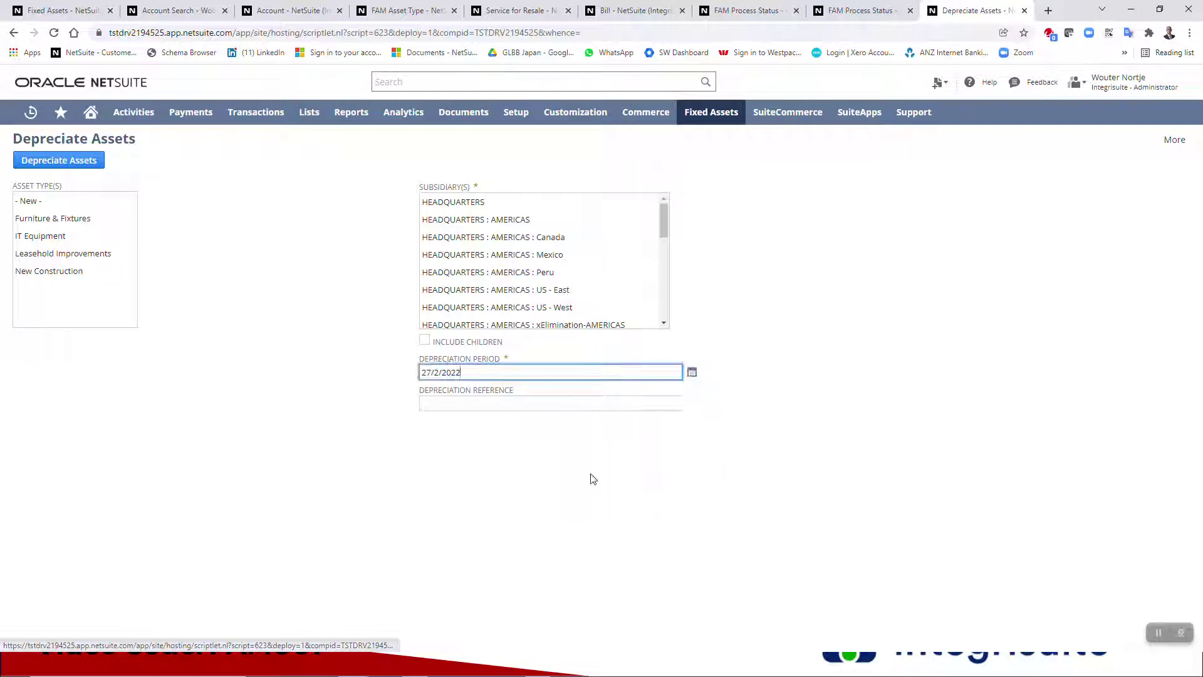
- Enter "TEST DEPR Feb 22 video" as the depreciation reference, adapting the earlier "TEST DEPR Feb 22 v2" entry
left_click(544, 405)
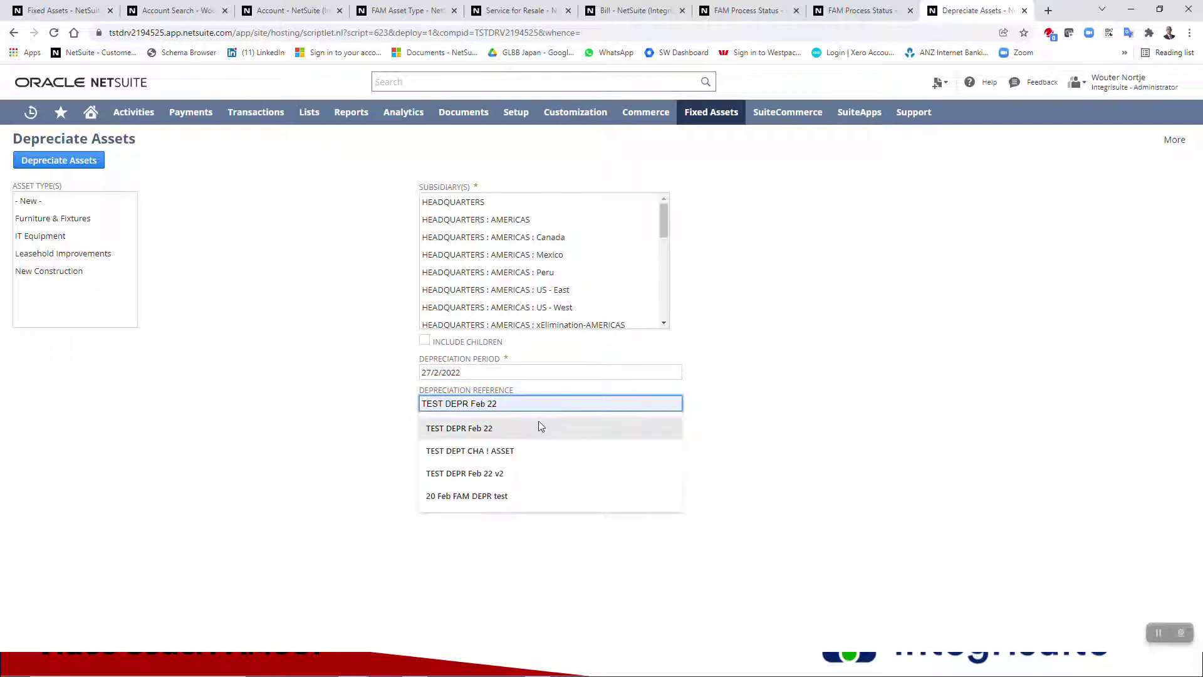
left_click(520, 469)
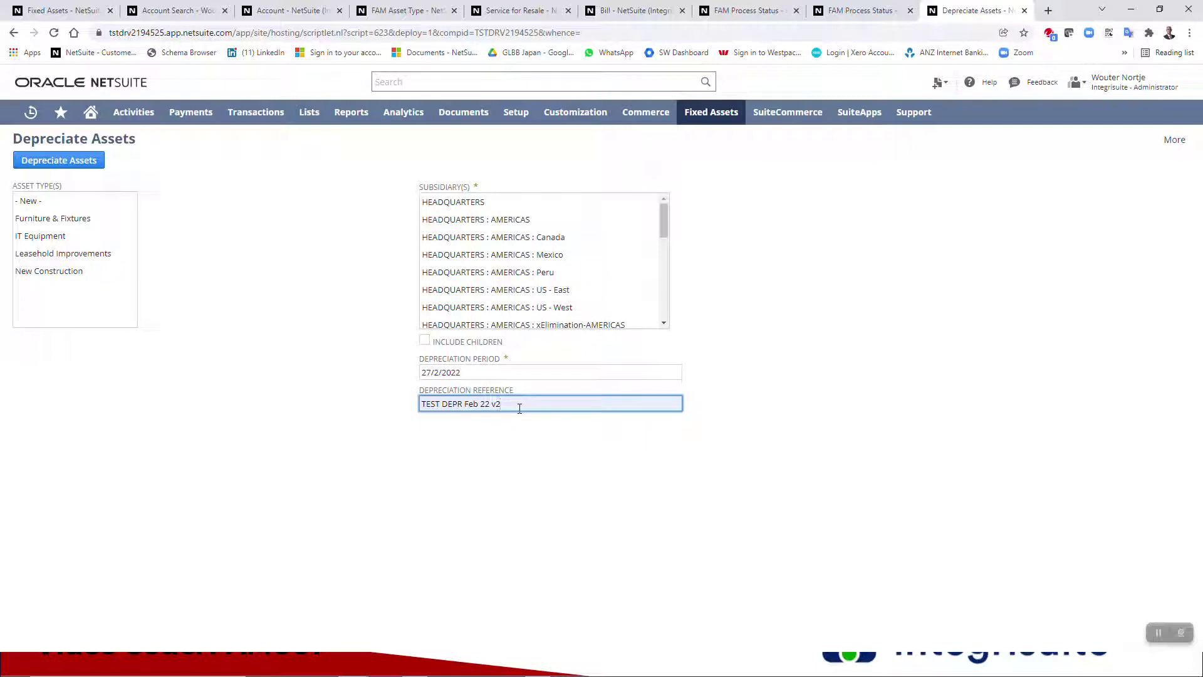
key("BackSpace")
type("ideo")
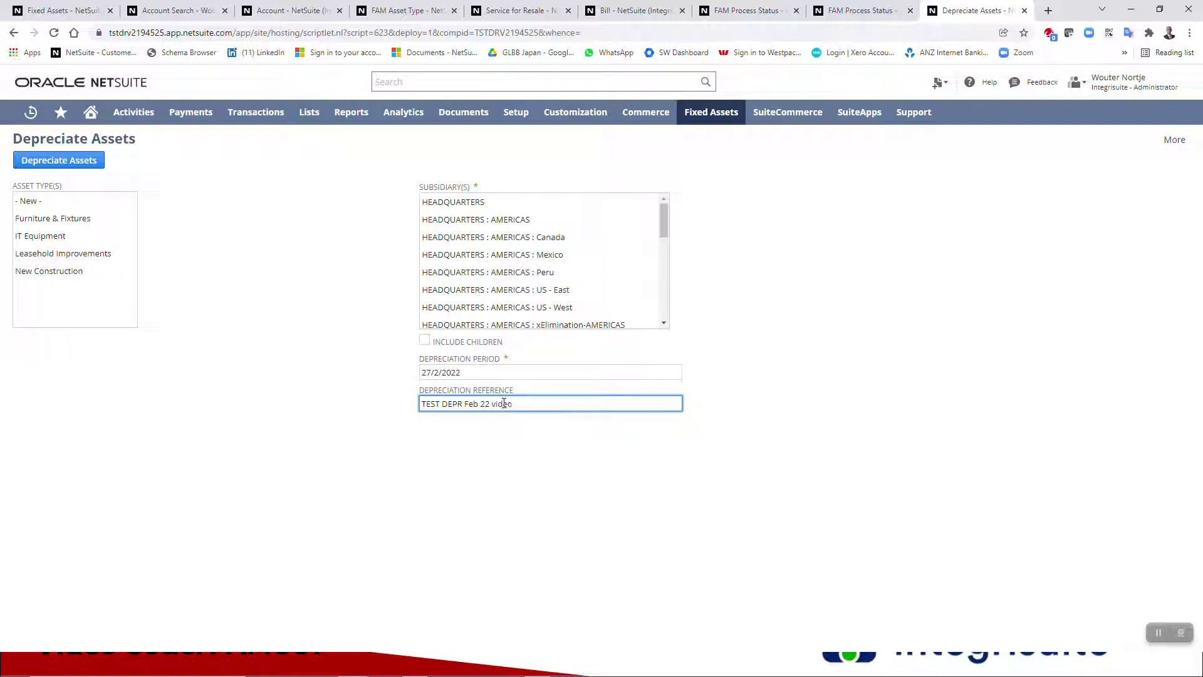
- Depreciate the New Construction assets of the HEADQUARTERS : AMERICAS : US - West subsidiary
left_click(553, 308)
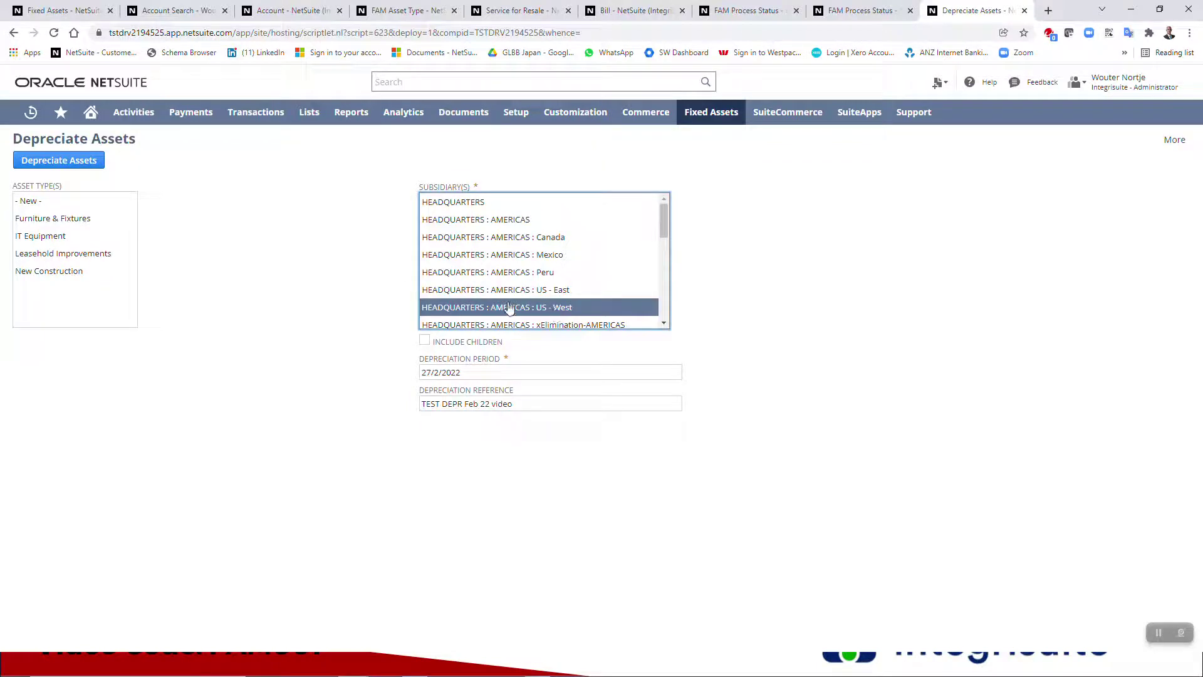
left_click(76, 272)
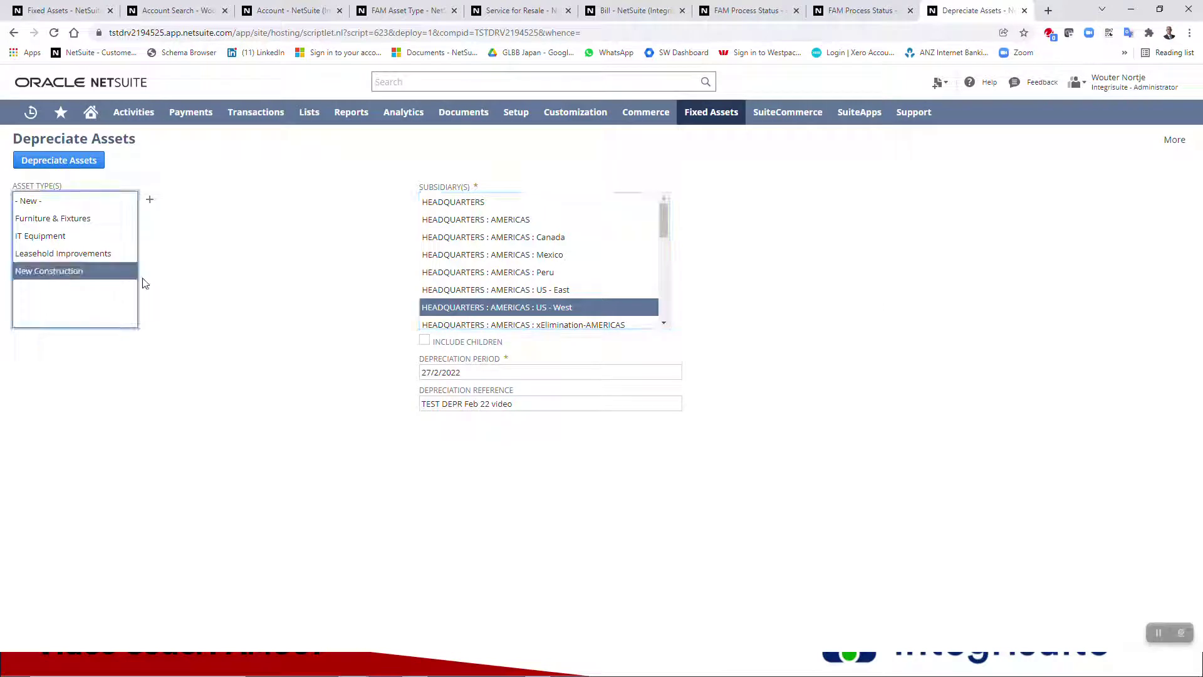
left_click(69, 161)
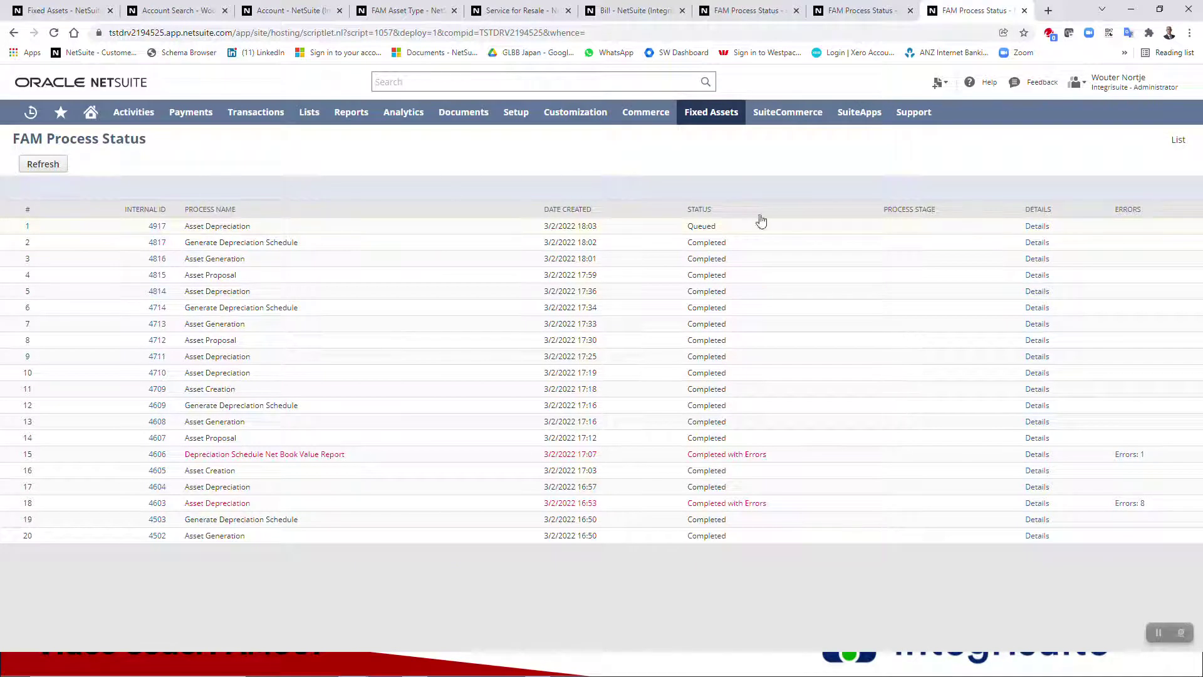
- Refresh the FAM process status until the newest Asset Depreciation process finishes, and view its stage details
left_click(44, 167)
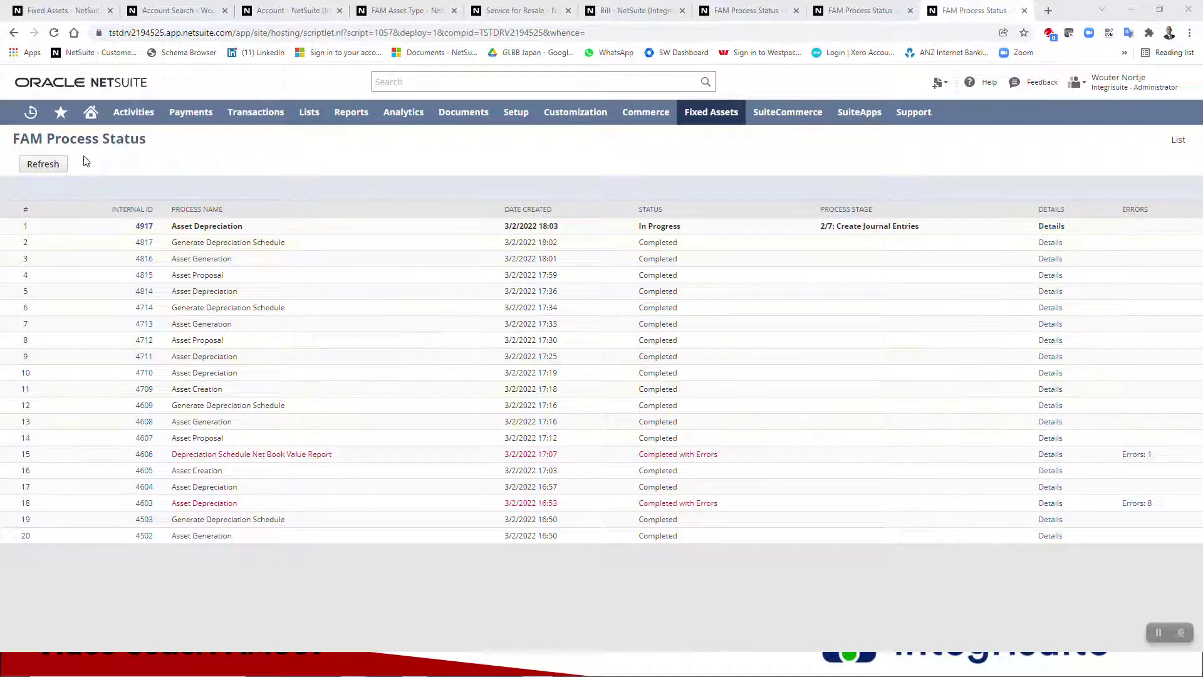
left_click(43, 164)
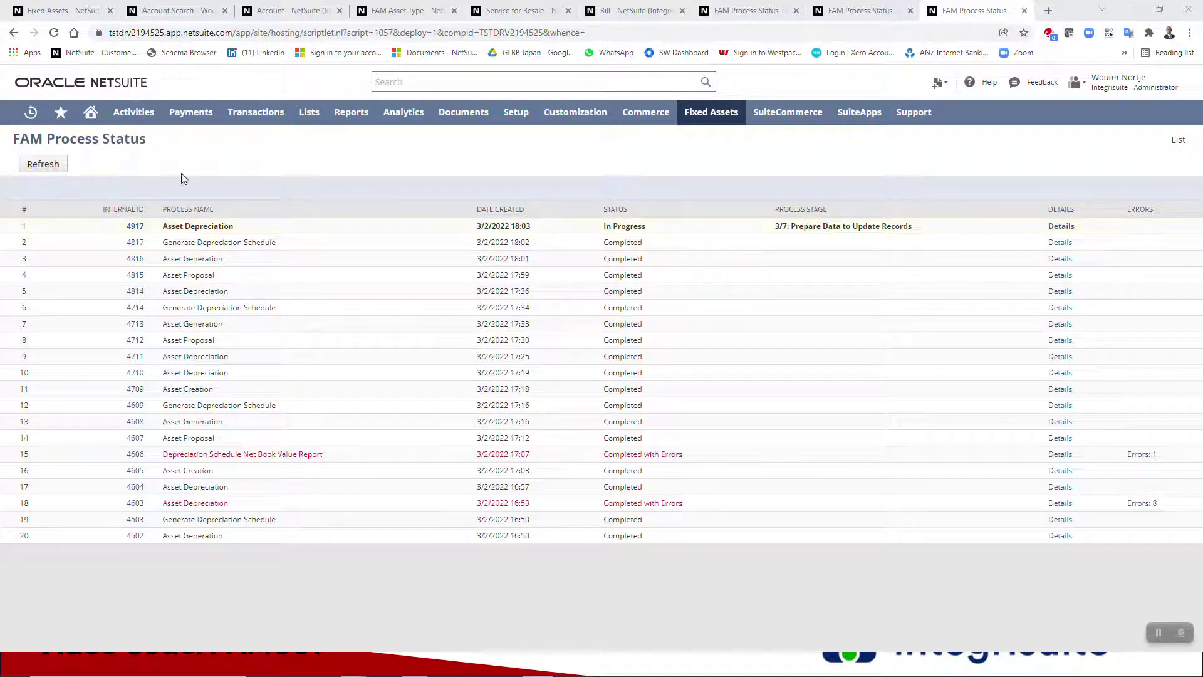
left_click(43, 164)
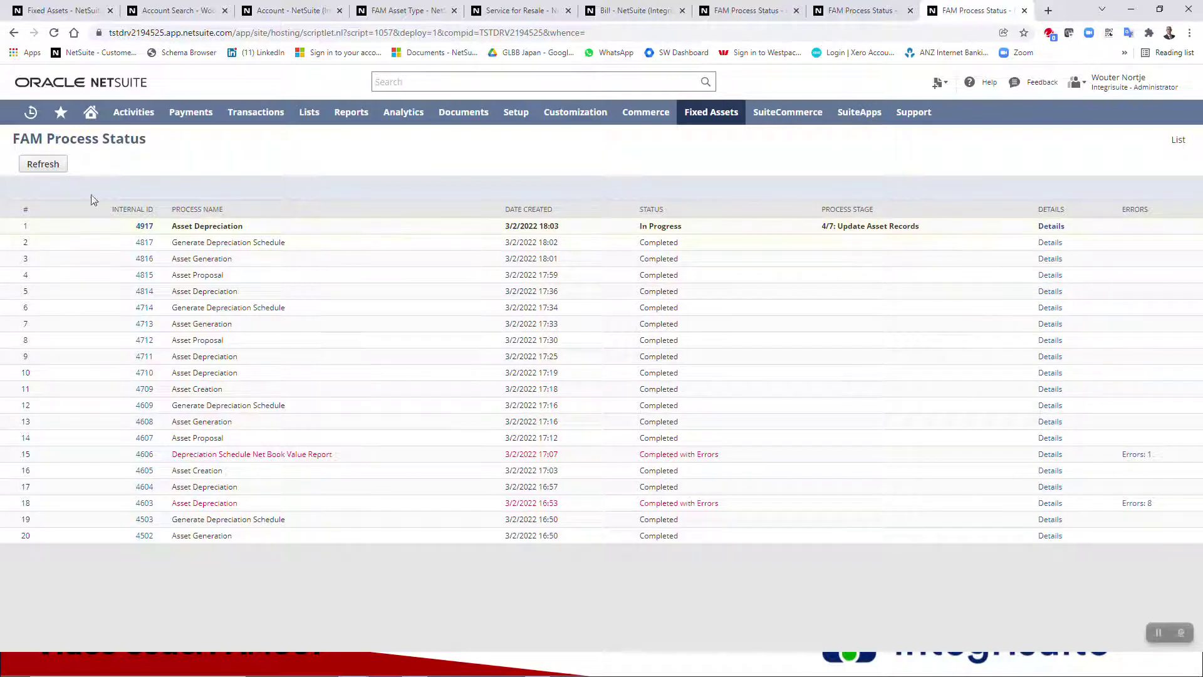
left_click(48, 165)
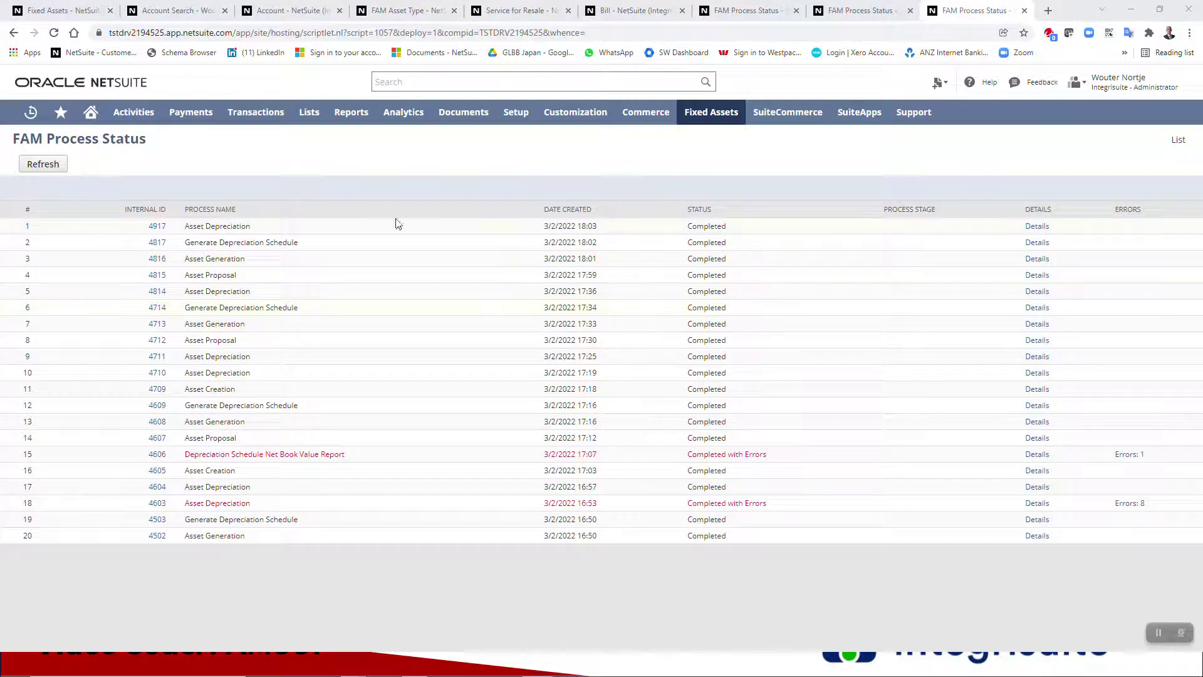
left_click(1035, 228)
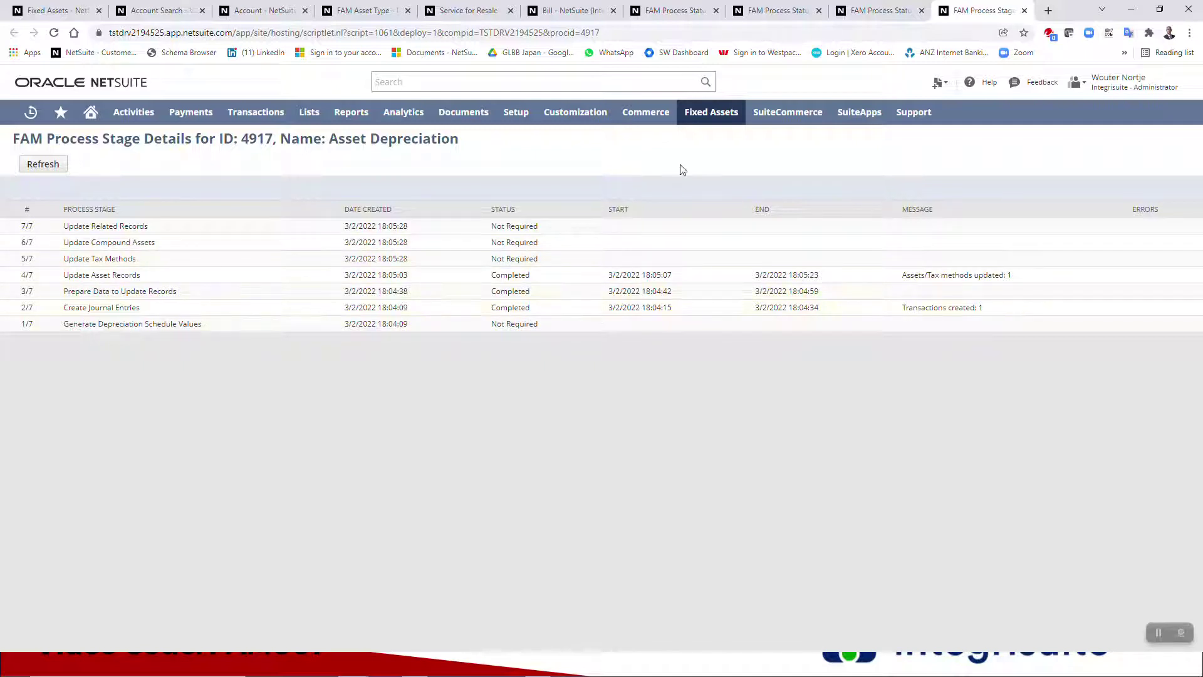
- Open the fixed assets list in a new browser tab and switch to it
mouse_move(698, 119)
mouse_move(701, 194)
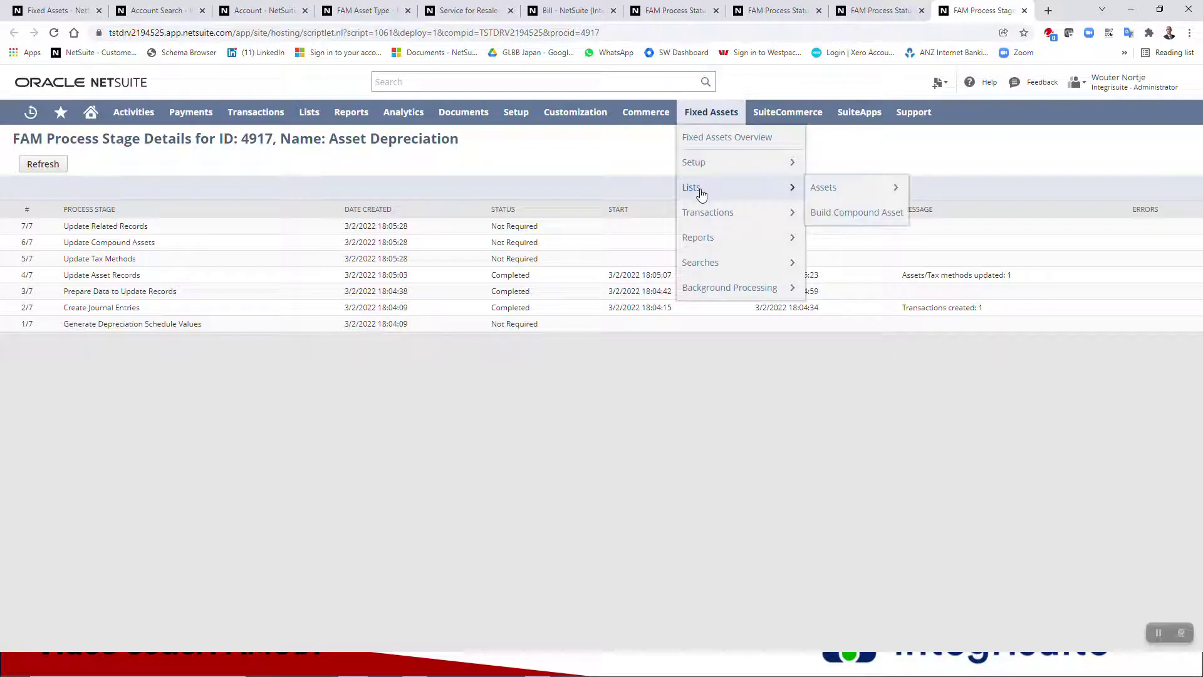
right_click(838, 190)
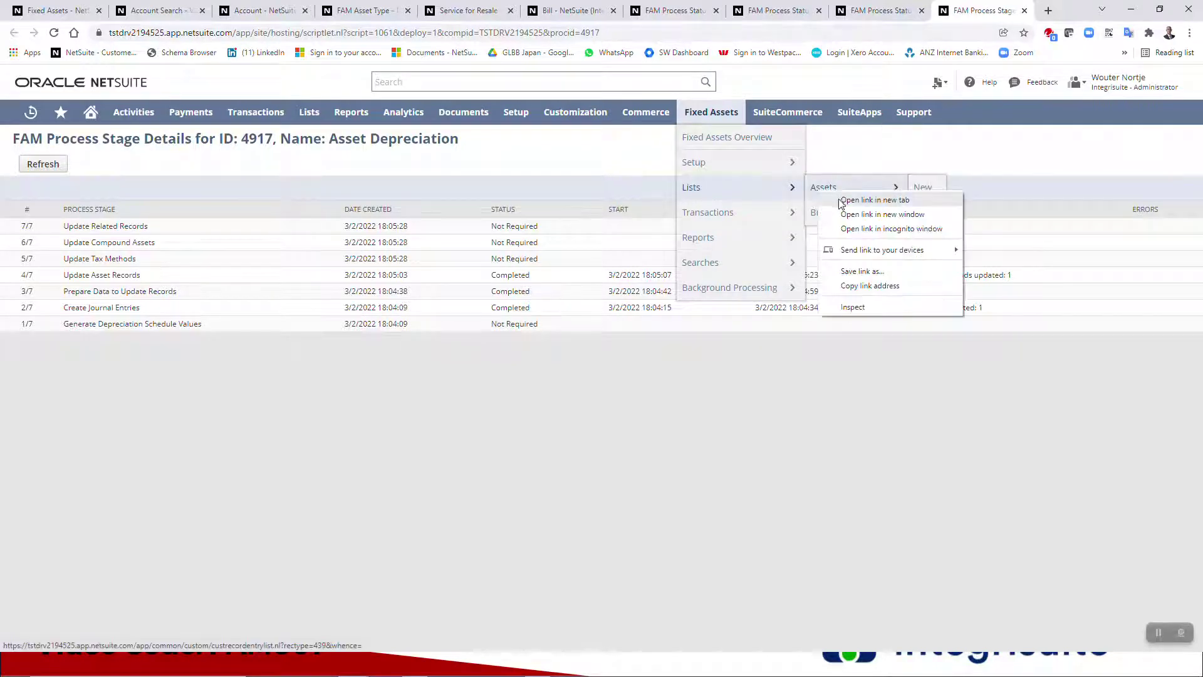
left_click(843, 199)
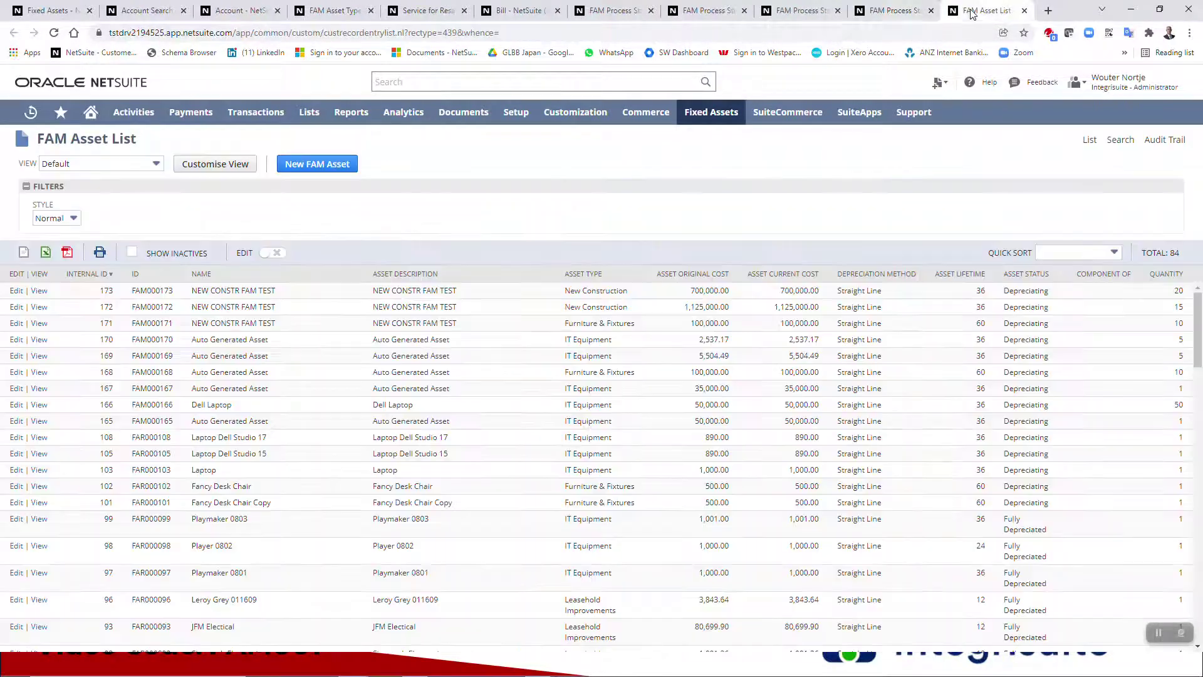
key("ctrl+Tab")
- View the newest NEW CONSTR FAM TEST asset record and compare it with the TEST Video Bill FAM vendor bill
left_click(39, 292)
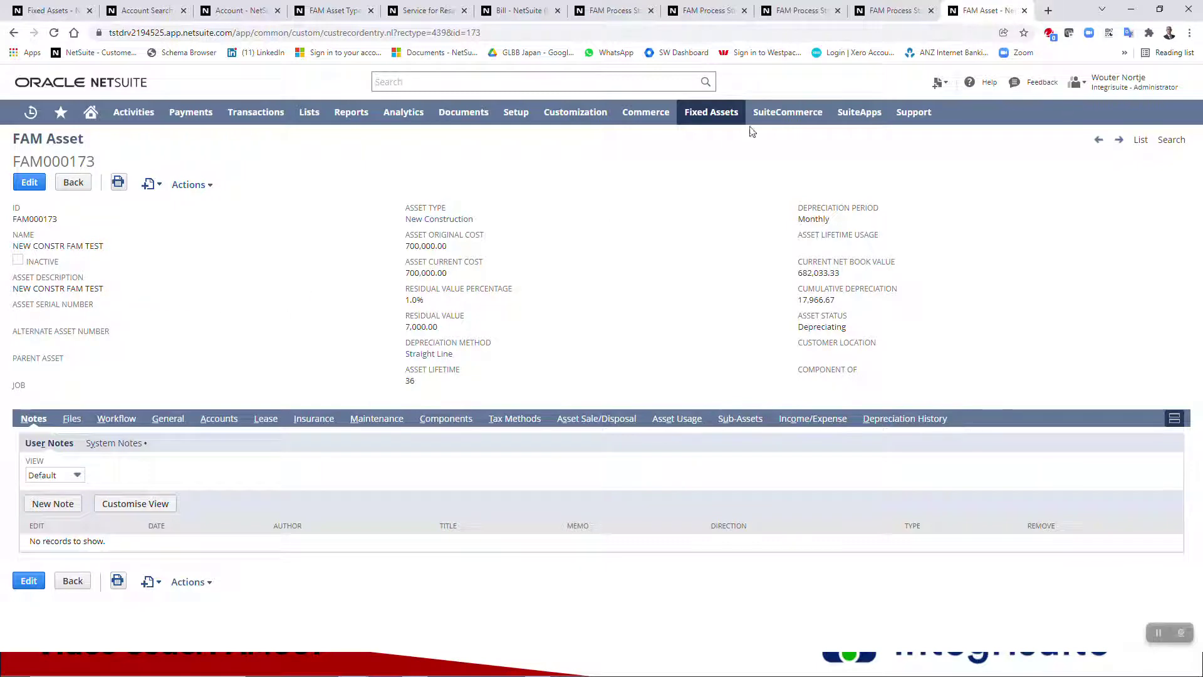
left_click(514, 12)
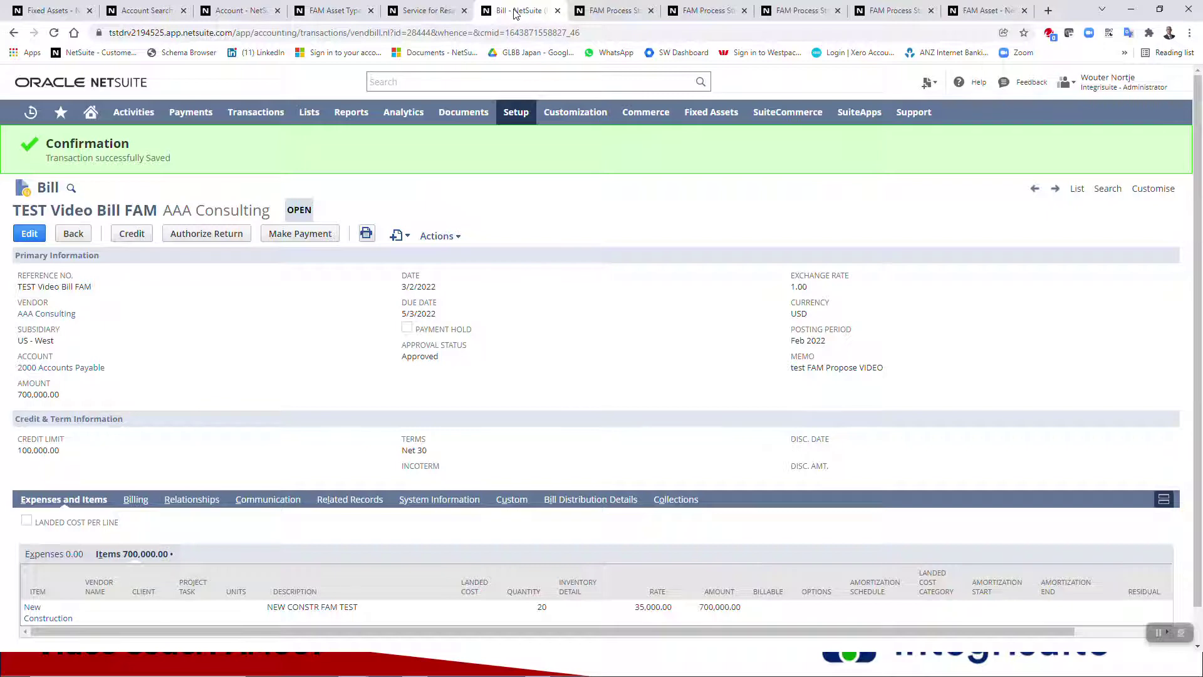
left_click(974, 5)
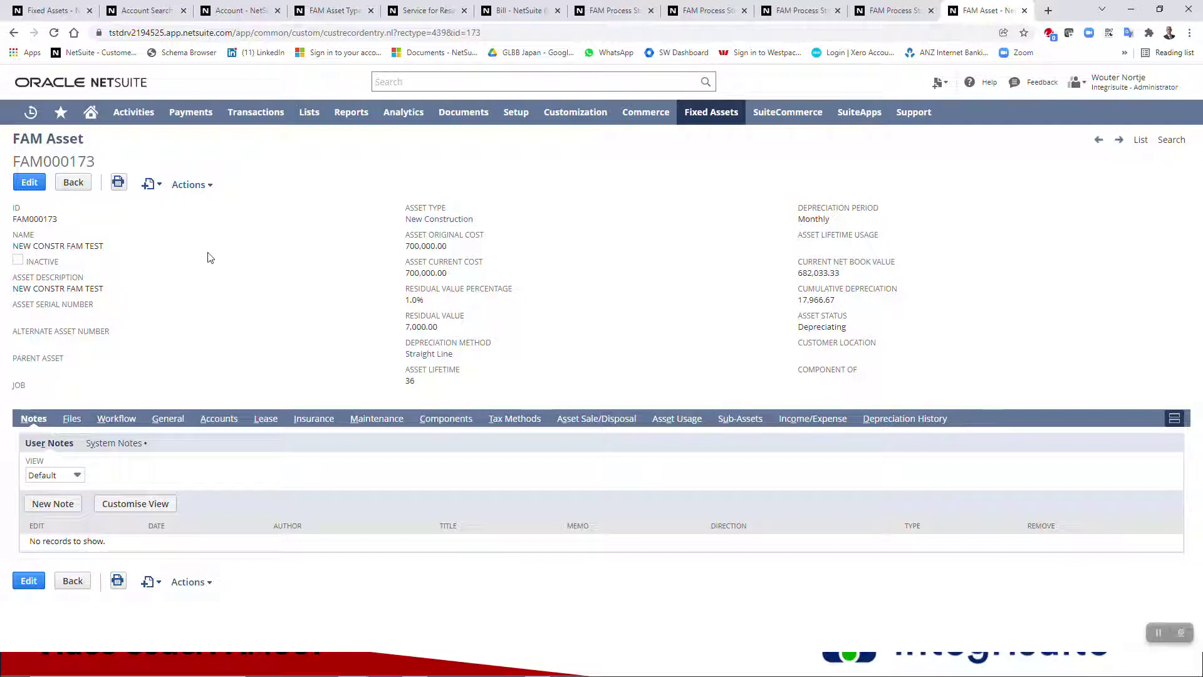
- Review the asset record's General, Accounts, Lease and Tax Methods details
left_click(168, 419)
scroll(182, 442, "down", 1)
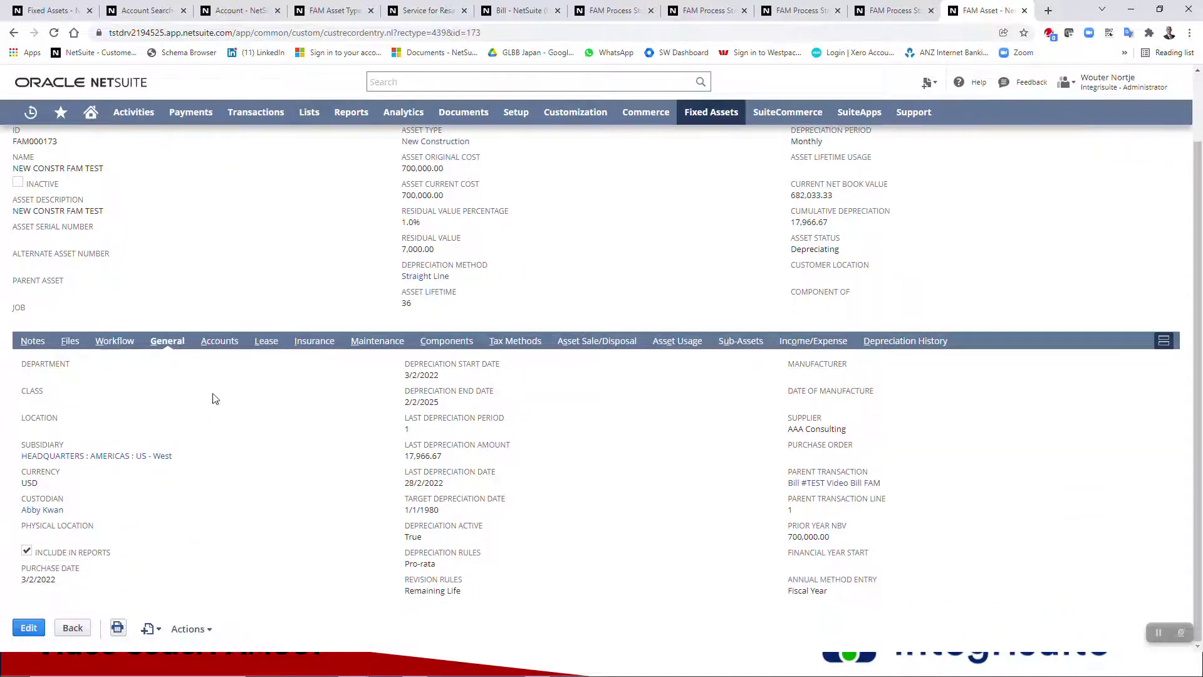
left_click(231, 344)
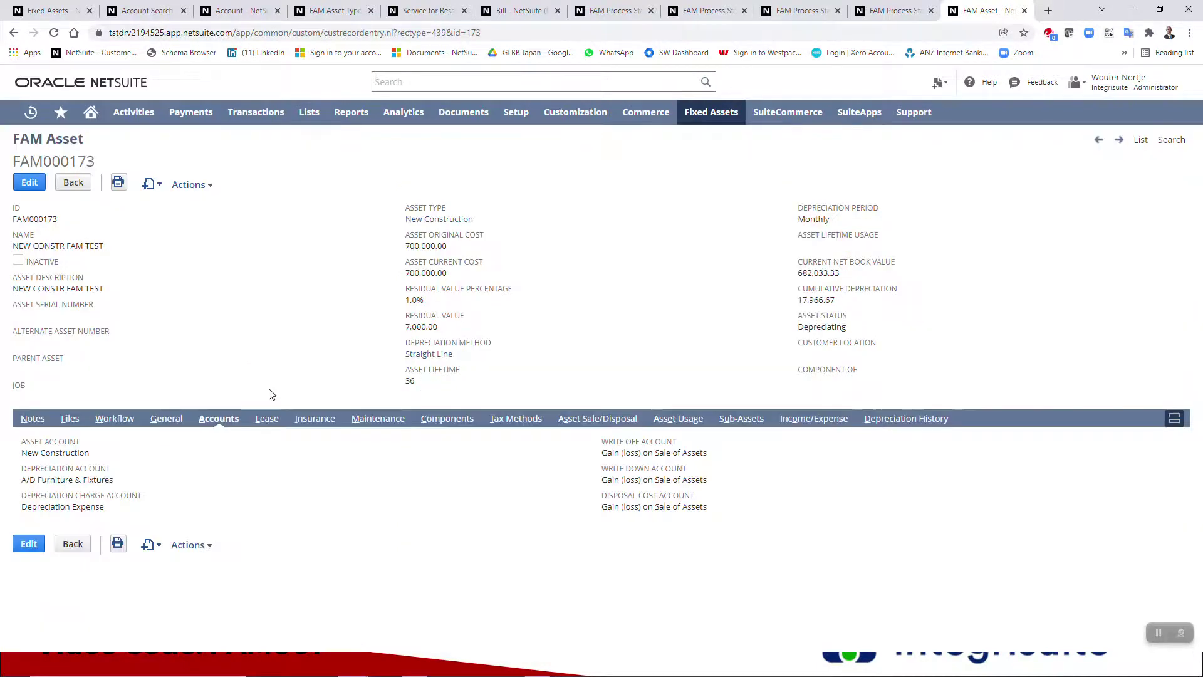
left_click(267, 423)
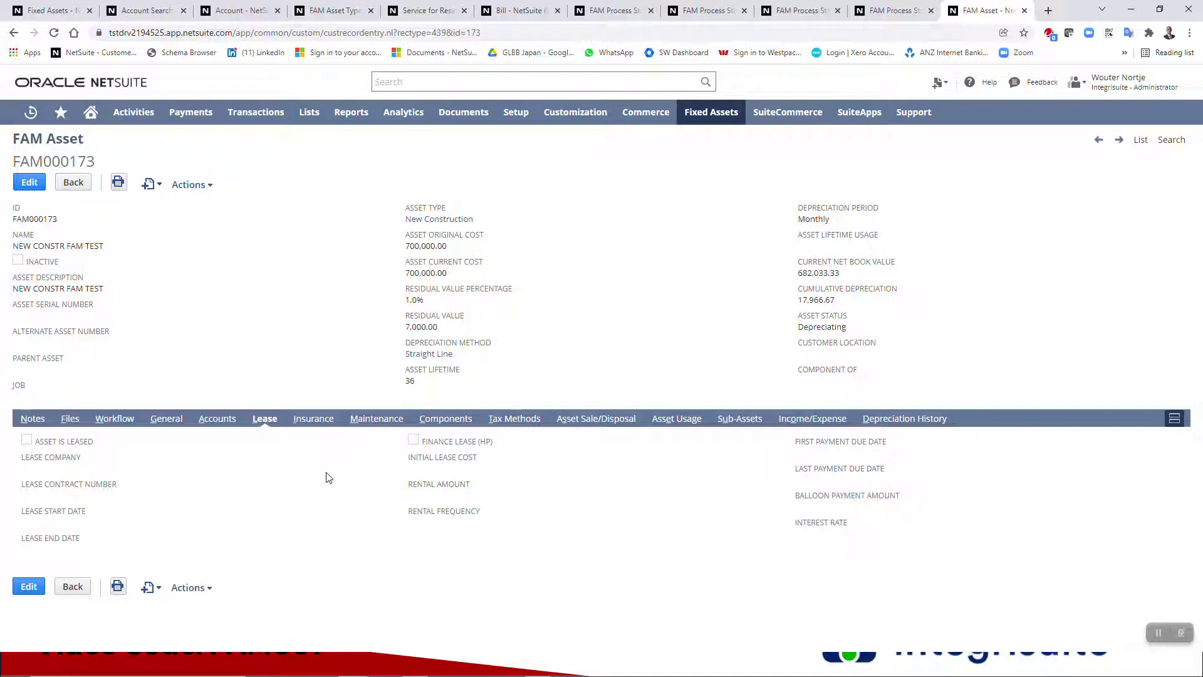
left_click(520, 423)
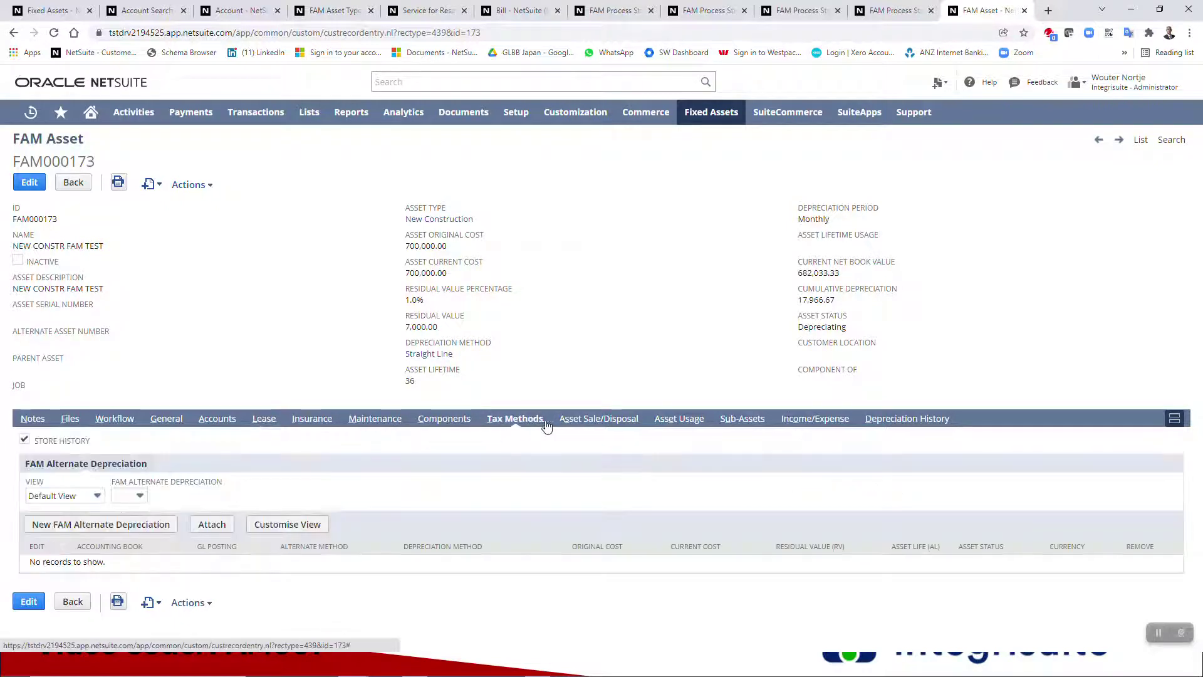
- Review the asset record's Asset Sale/Disposal, Asset Usage and Sub-Assets details
left_click(600, 427)
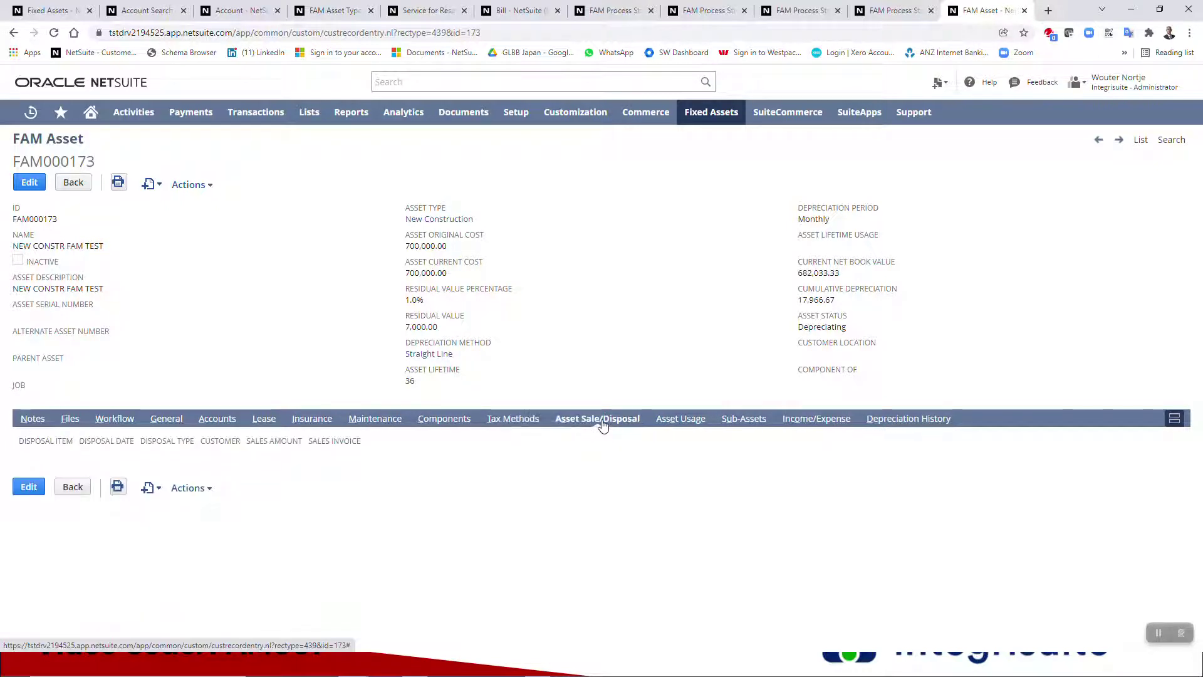
left_click(682, 426)
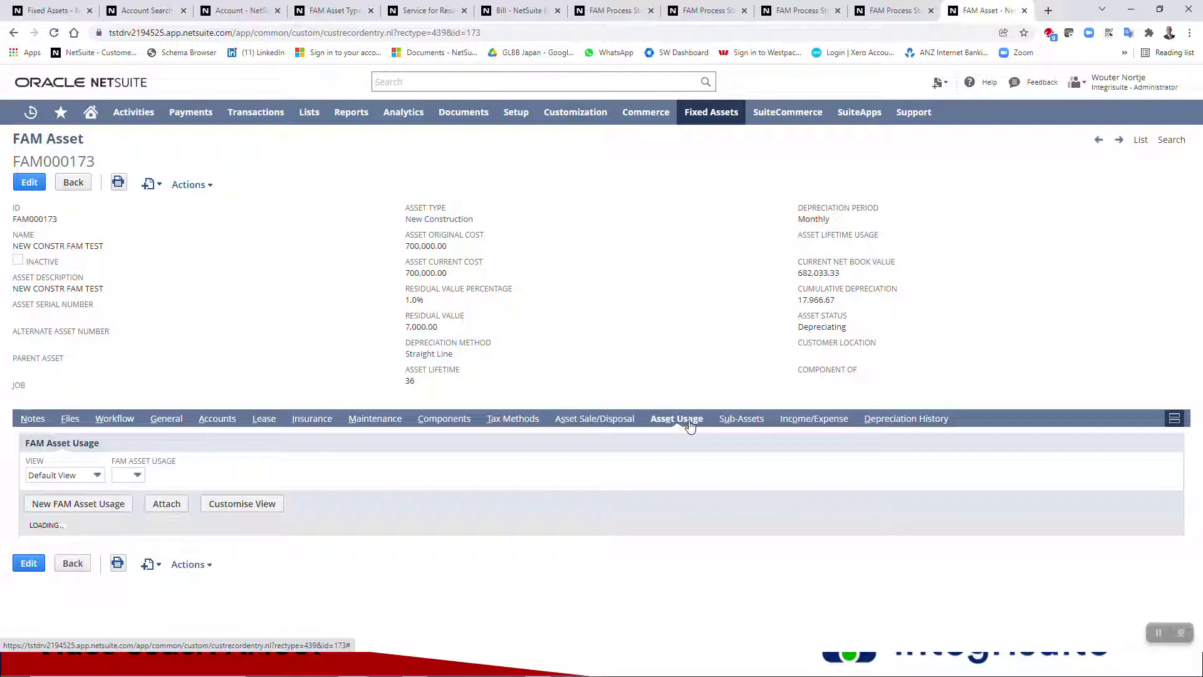
left_click(745, 426)
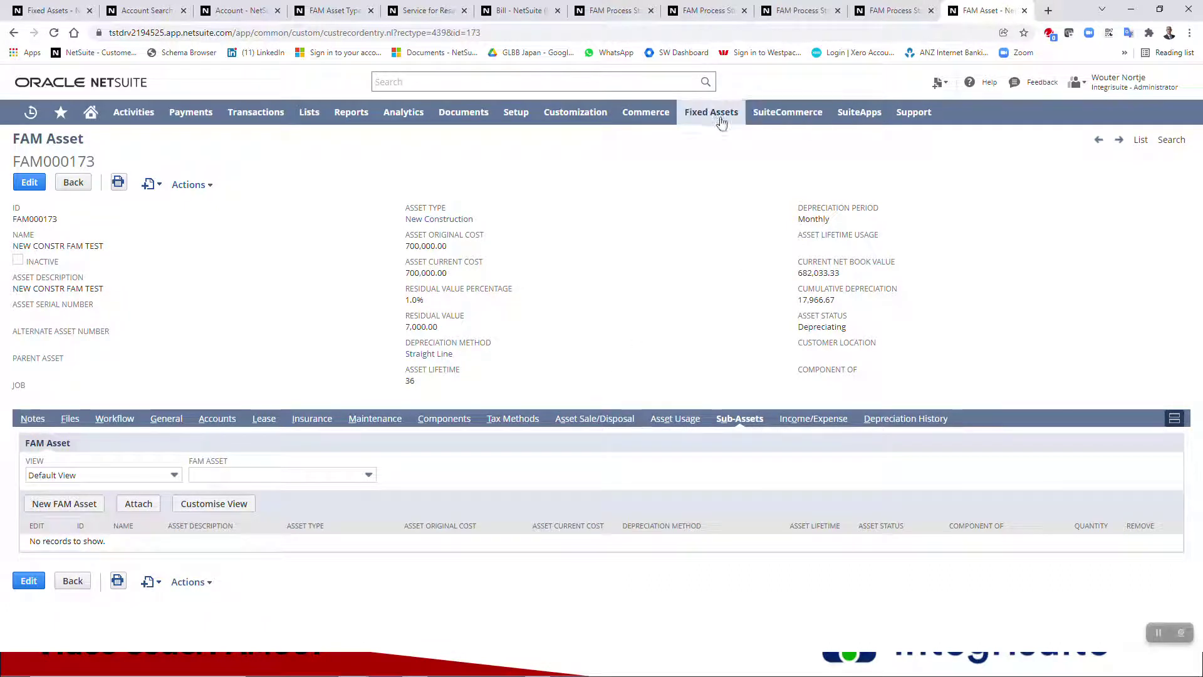
- Open the journal entries list in a new browser tab and view the newest journal, with memo TEST DEPR Feb 22 video (FAM)
mouse_move(717, 119)
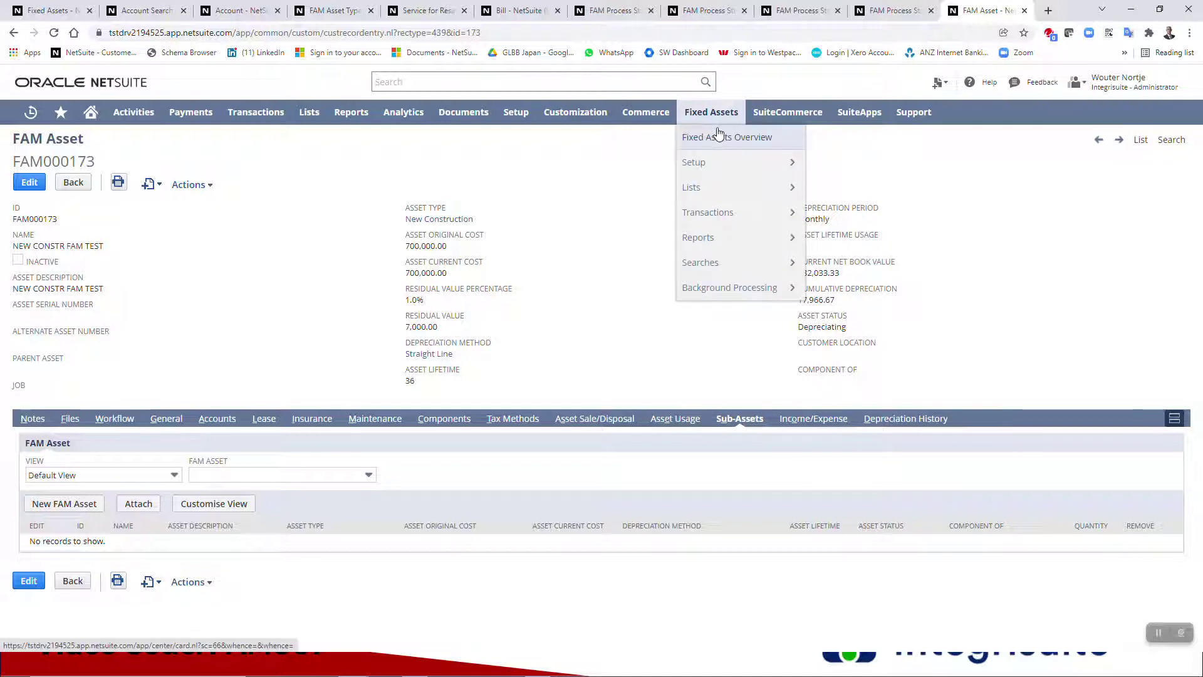
mouse_move(253, 114)
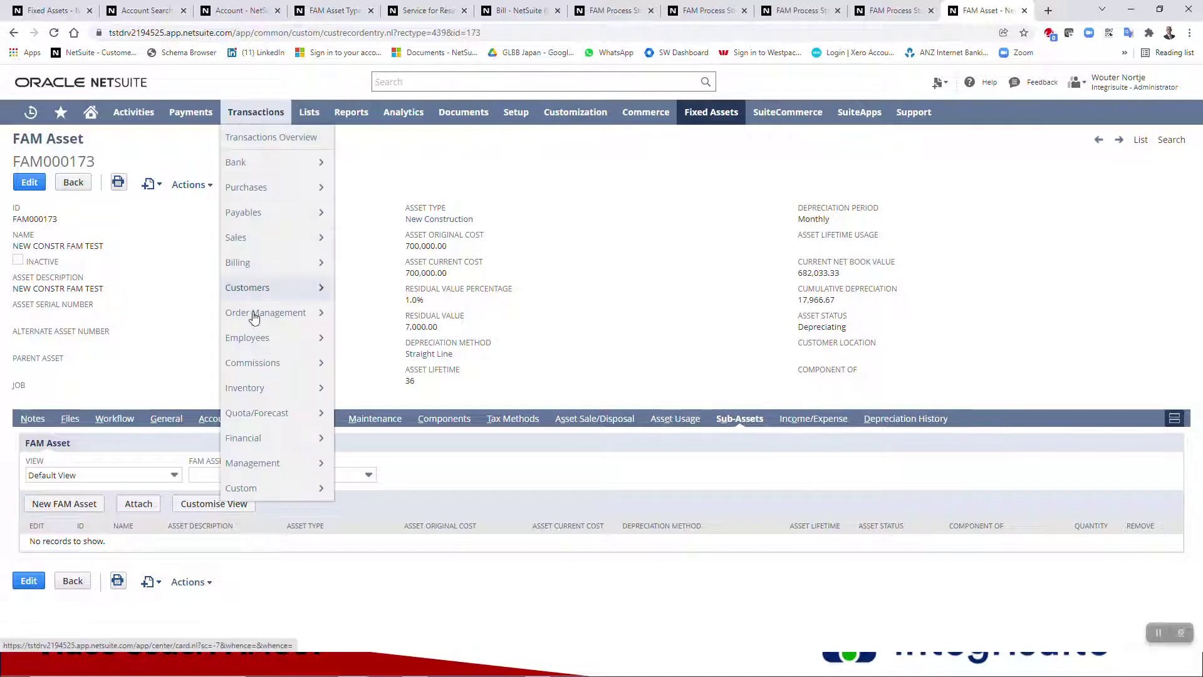
mouse_move(267, 439)
mouse_move(545, 139)
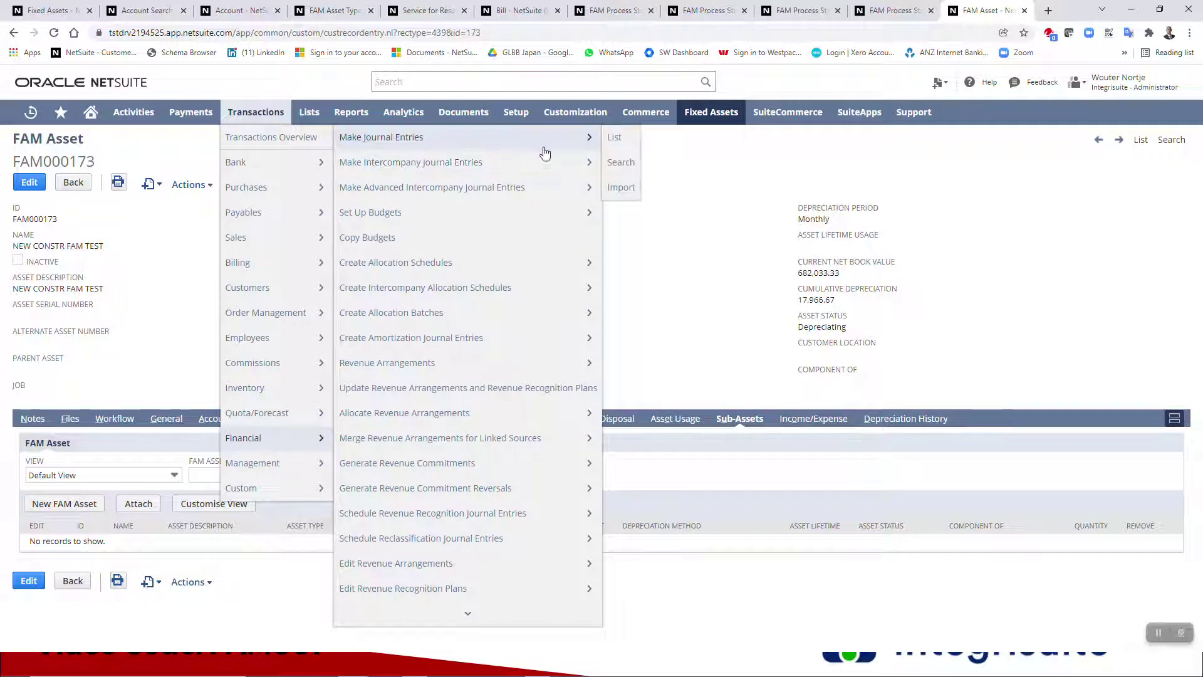
right_click(617, 144)
left_click(639, 154)
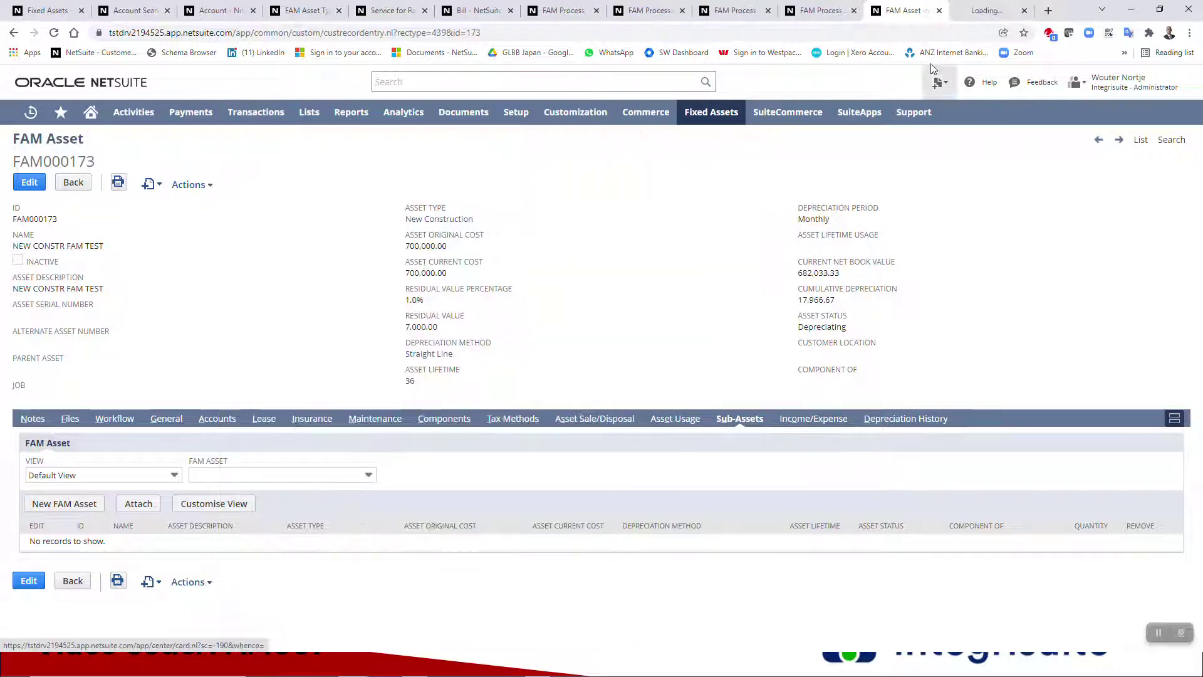
left_click(986, 11)
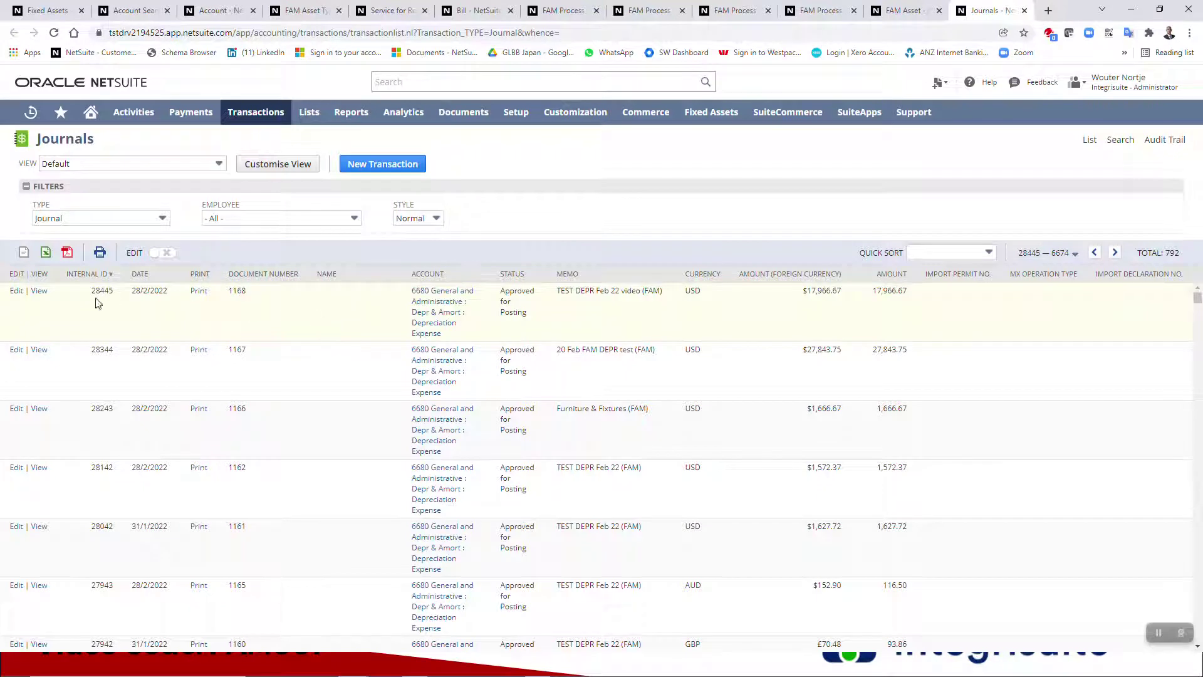
left_click(39, 291)
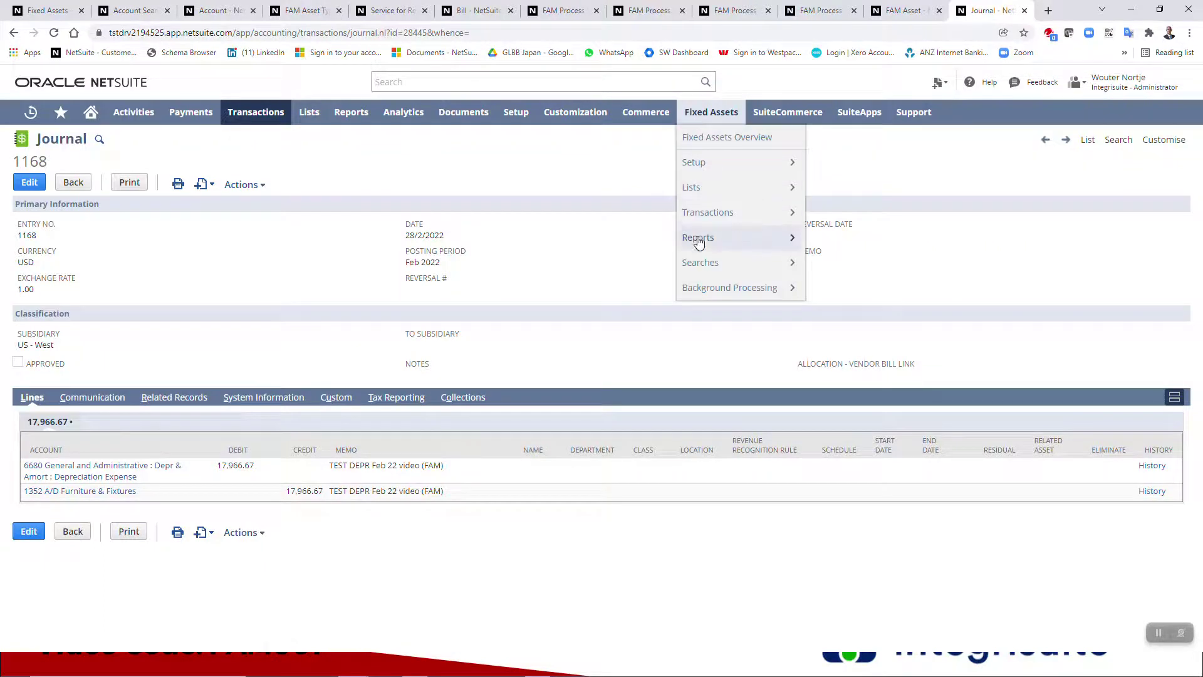
- Open the fixed asset searches Depreciation Monthly Report, Additions, Asset List, Asset Register and Proposal History, each in a new browser tab
mouse_move(699, 241)
mouse_move(720, 271)
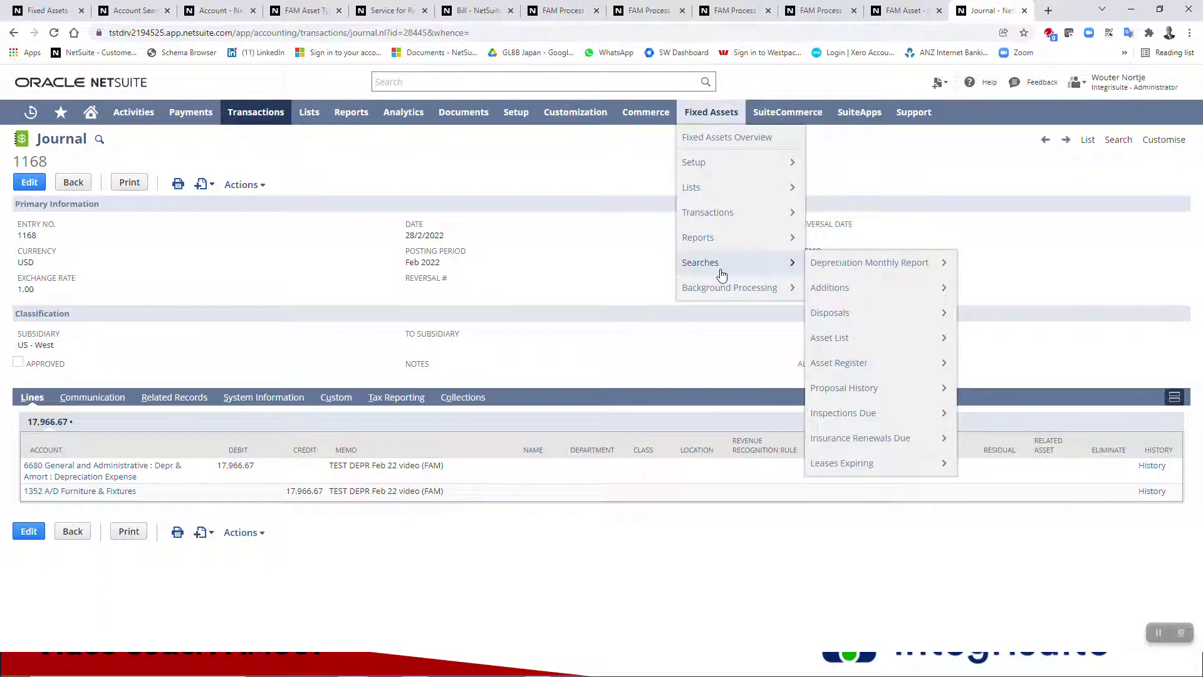
right_click(818, 262)
left_click(850, 278)
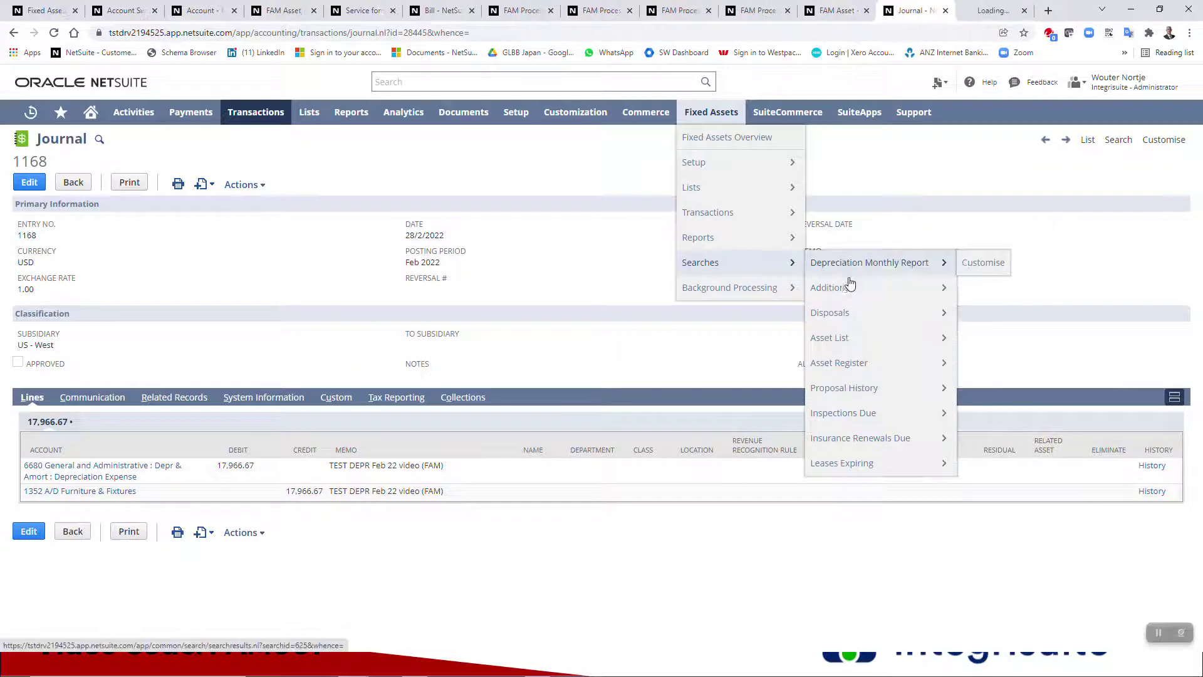
right_click(822, 296)
left_click(853, 305)
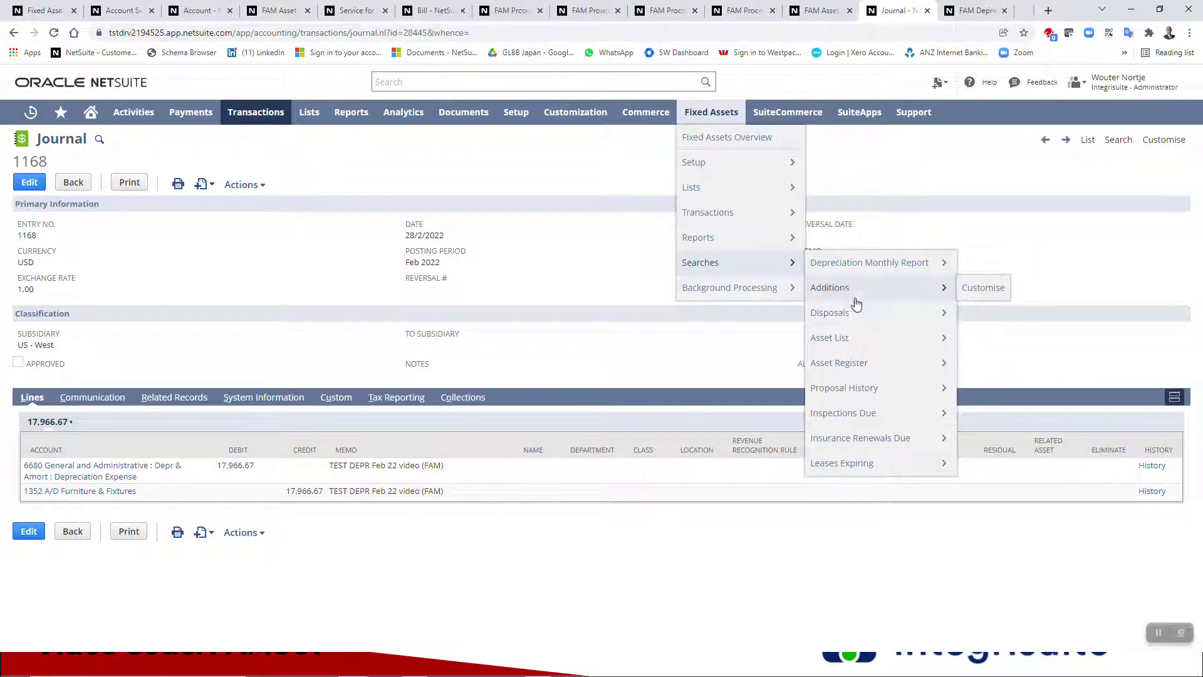
right_click(838, 346)
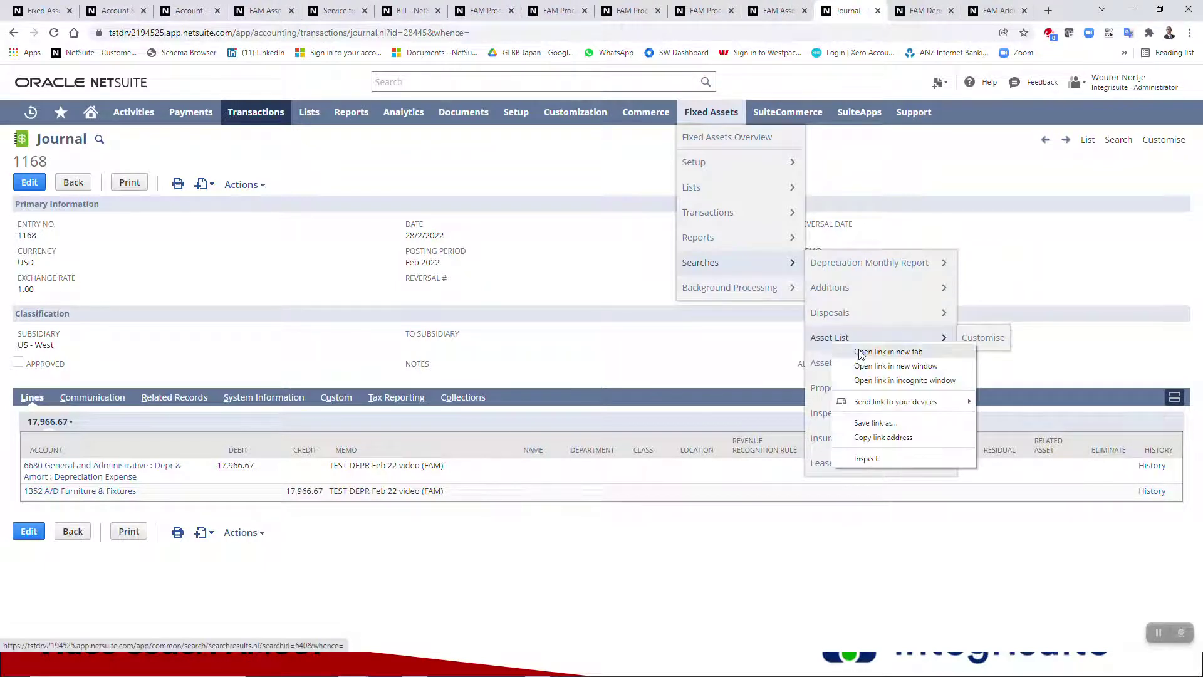
left_click(855, 355)
right_click(847, 371)
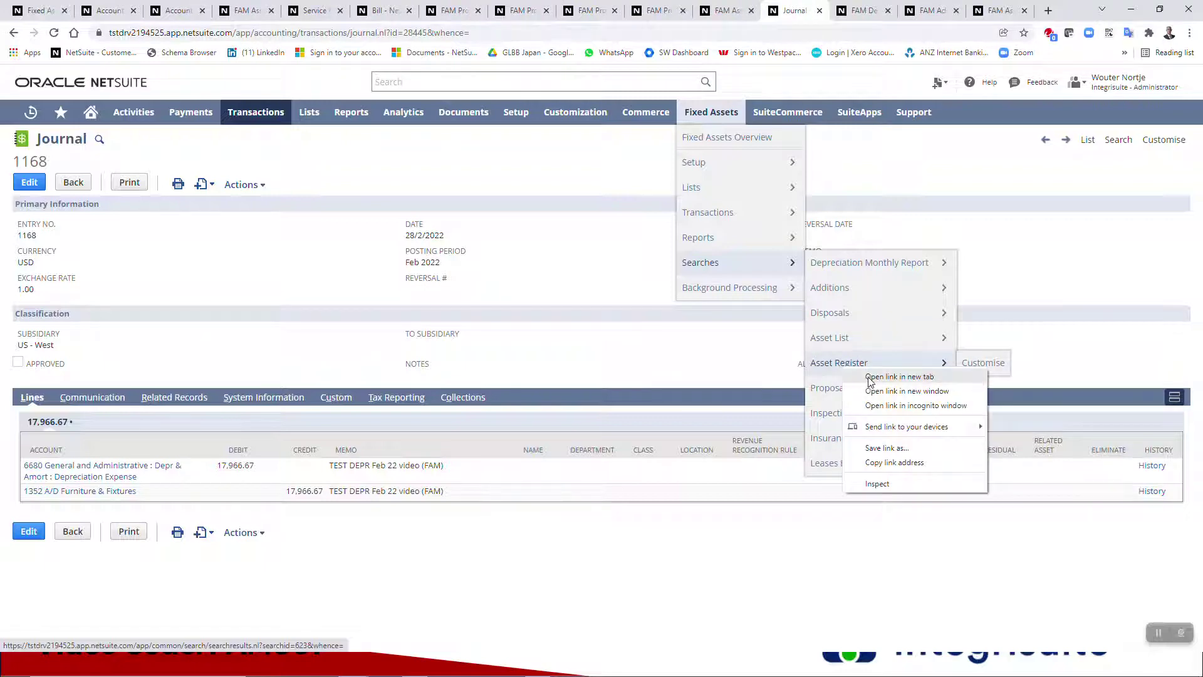
left_click(871, 381)
right_click(853, 390)
left_click(872, 401)
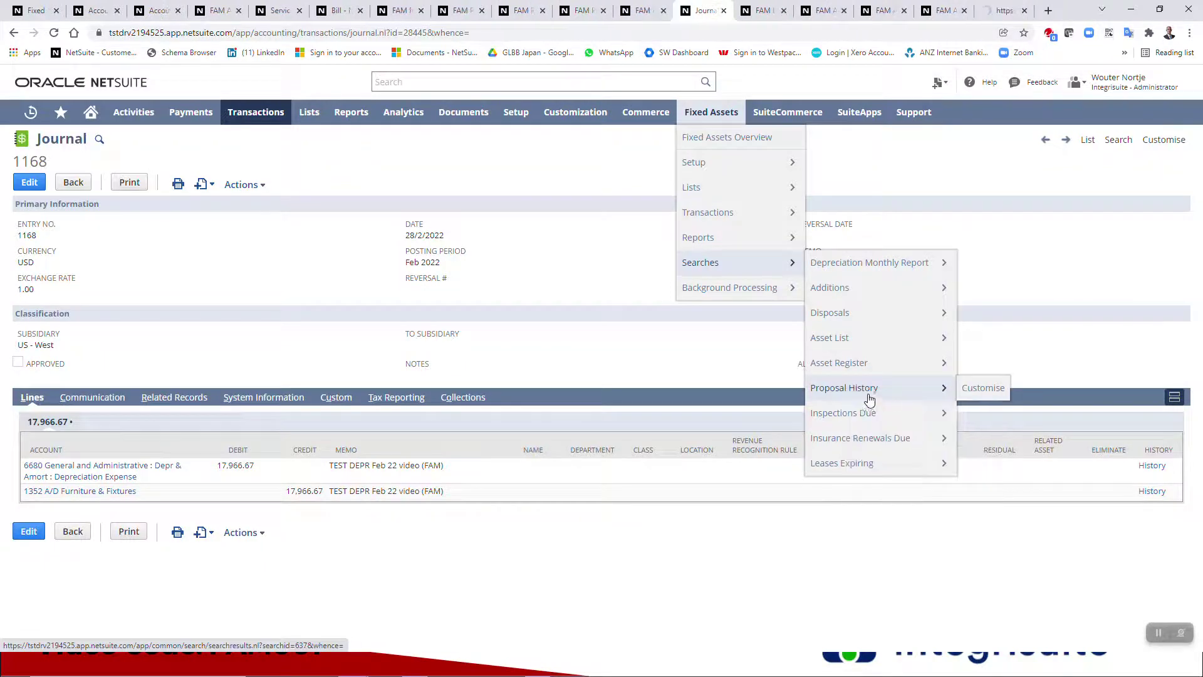
mouse_move(869, 441)
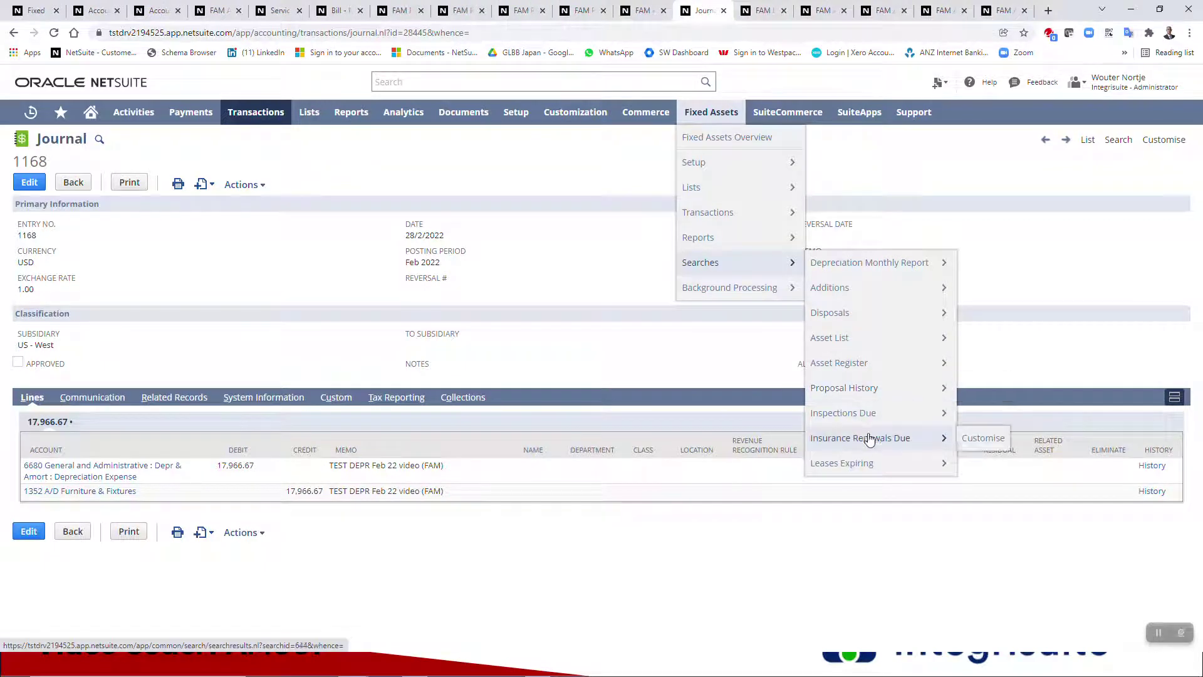
- Review the FAM Depreciation Monthly Report and FAM Additions results down to the NEW CONSTR FAM TEST assets and totals
left_click(766, 11)
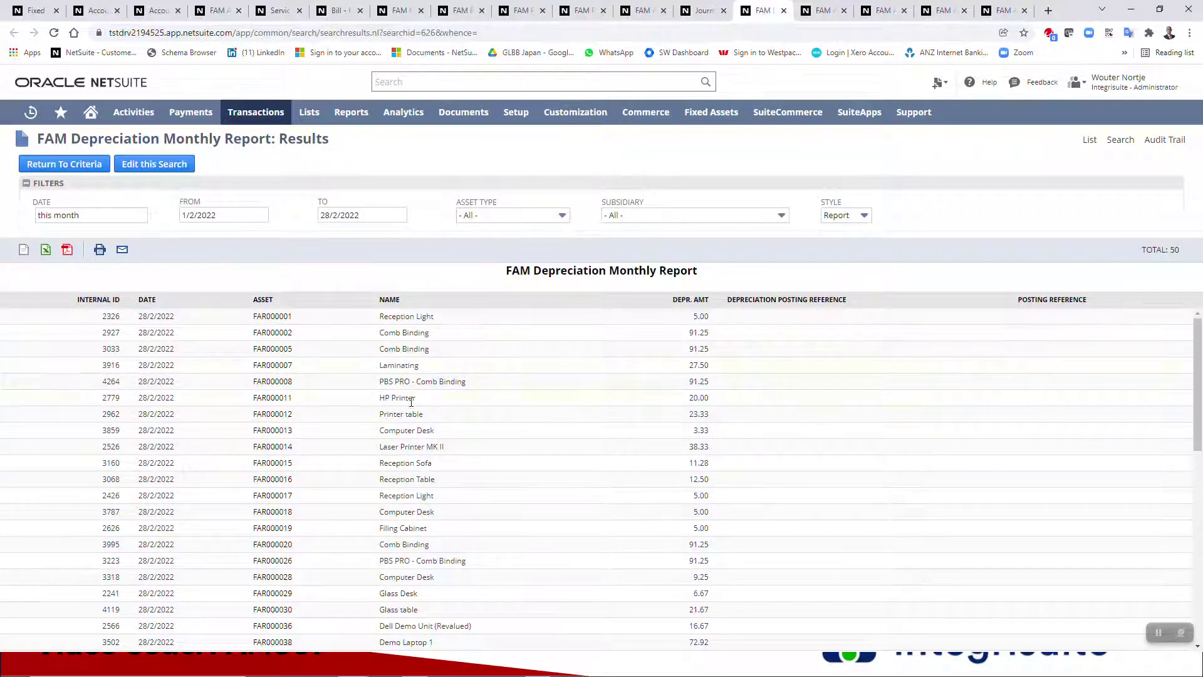
scroll(410, 401, "down", 8)
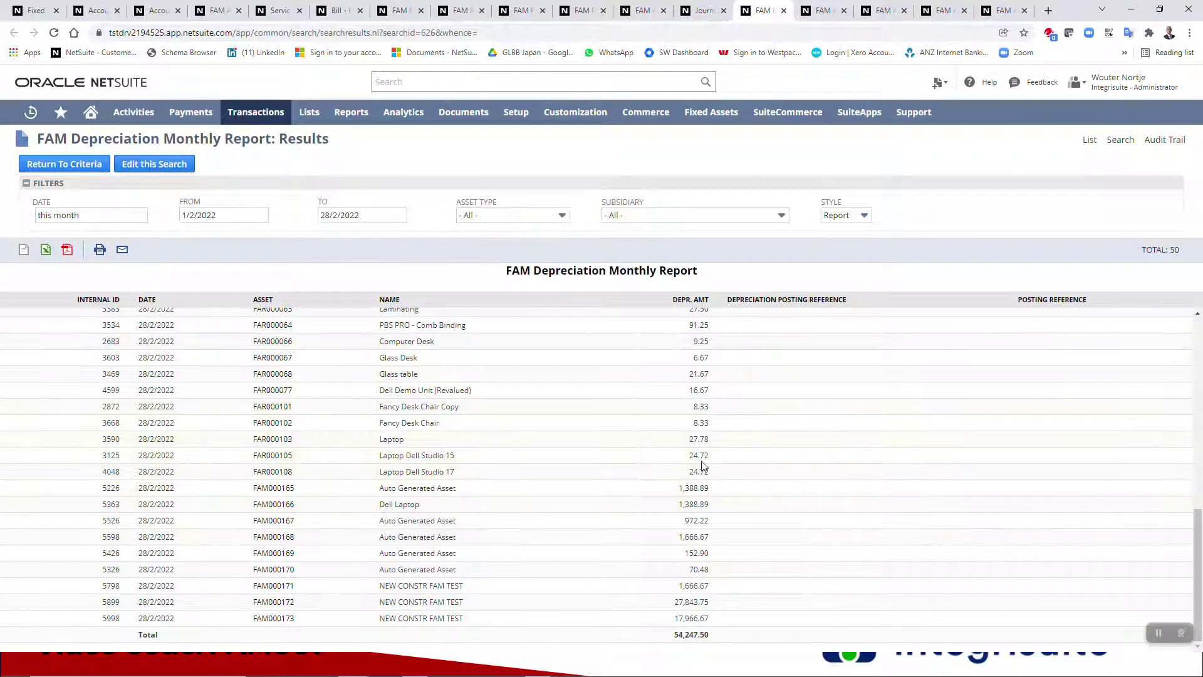
left_click(817, 10)
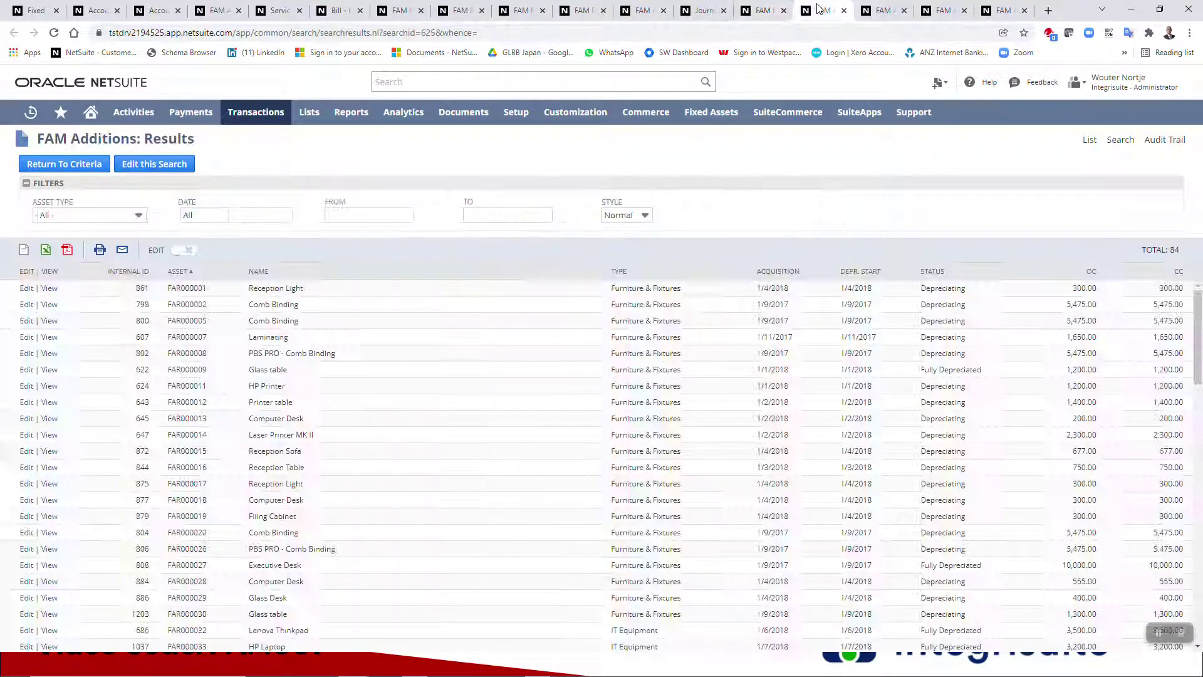
scroll(368, 323, "down", 5)
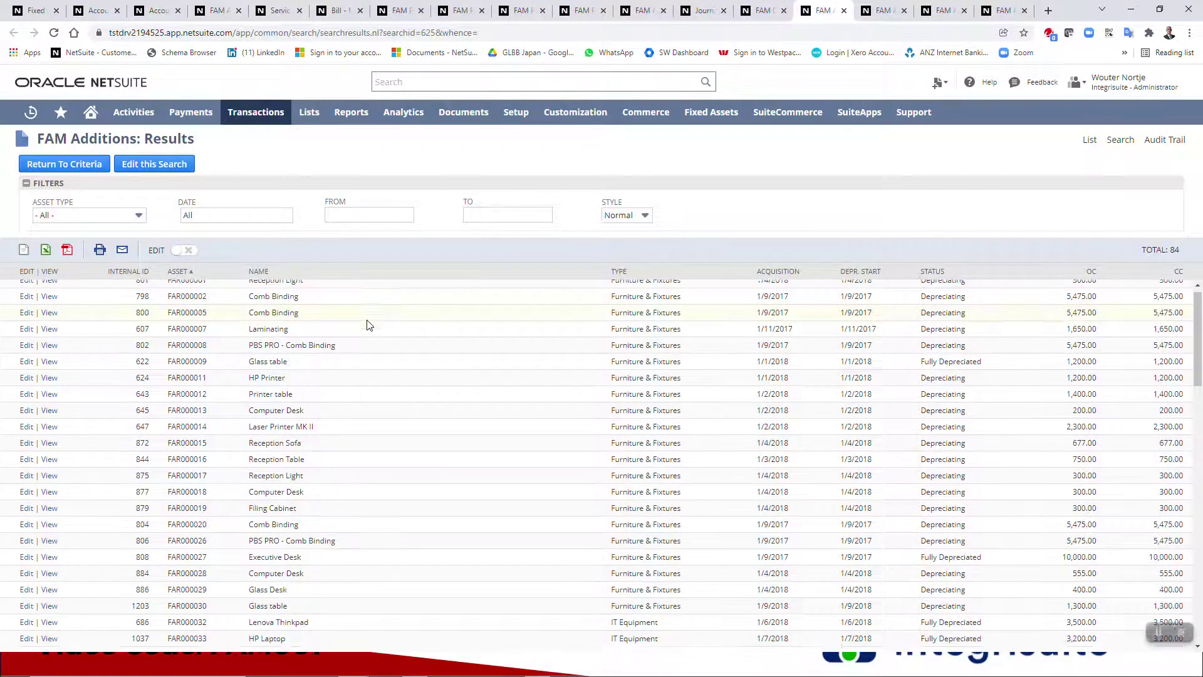
scroll(368, 324, "down", 10)
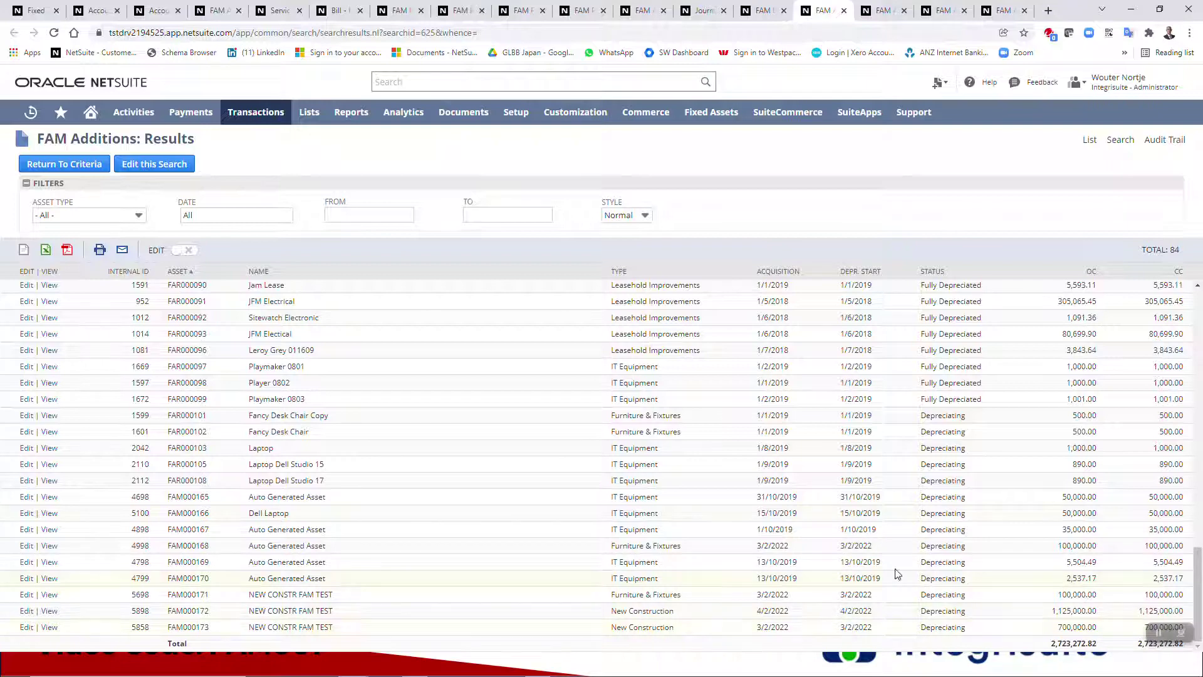
scroll(972, 338, "up", 5)
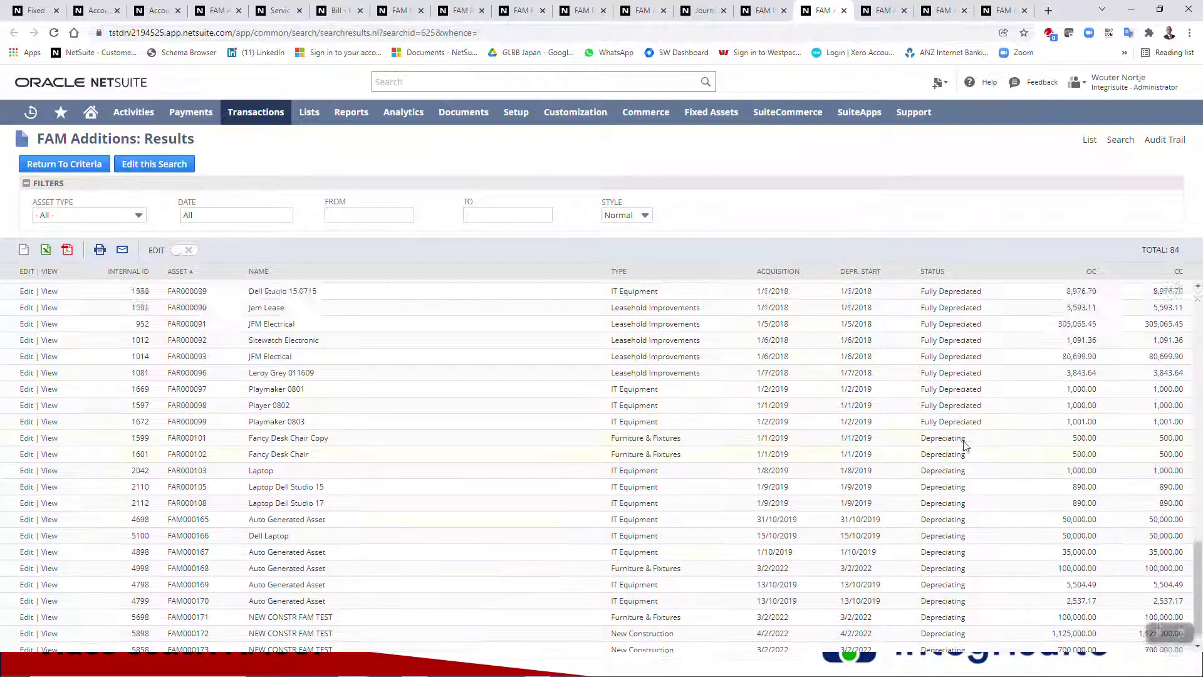
scroll(966, 556, "up", 3)
scroll(966, 556, "up", 6)
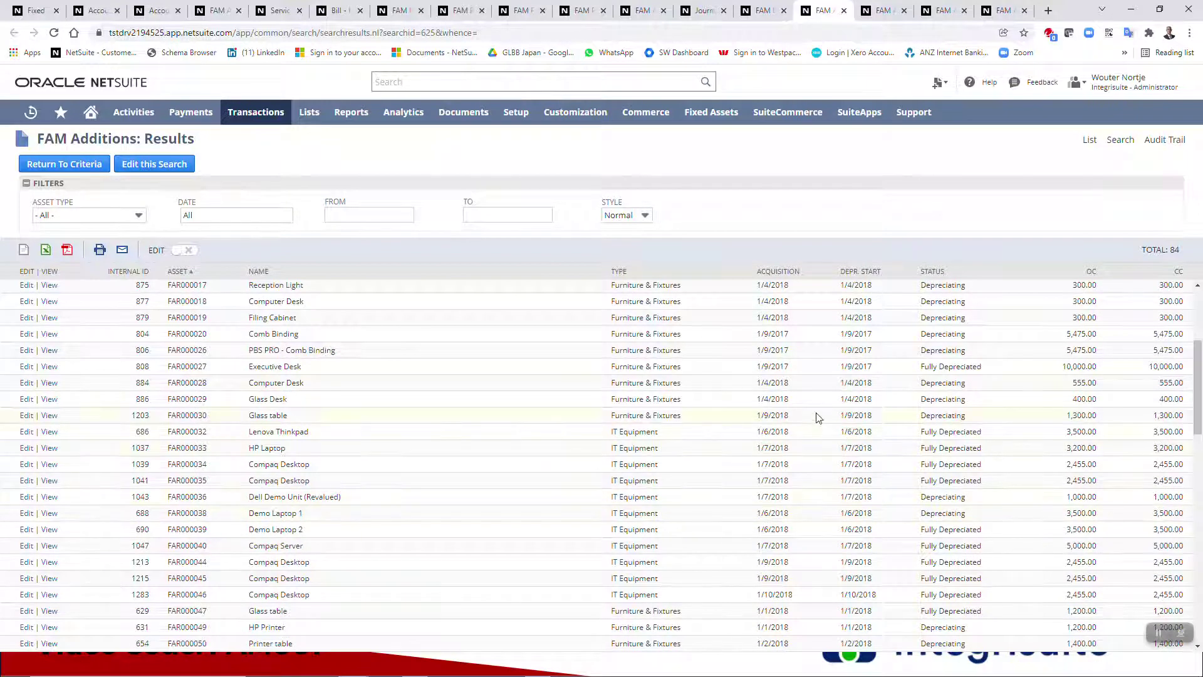
- Switch to the FAM Asset List results and sort them by internal ID in descending order
left_click(880, 11)
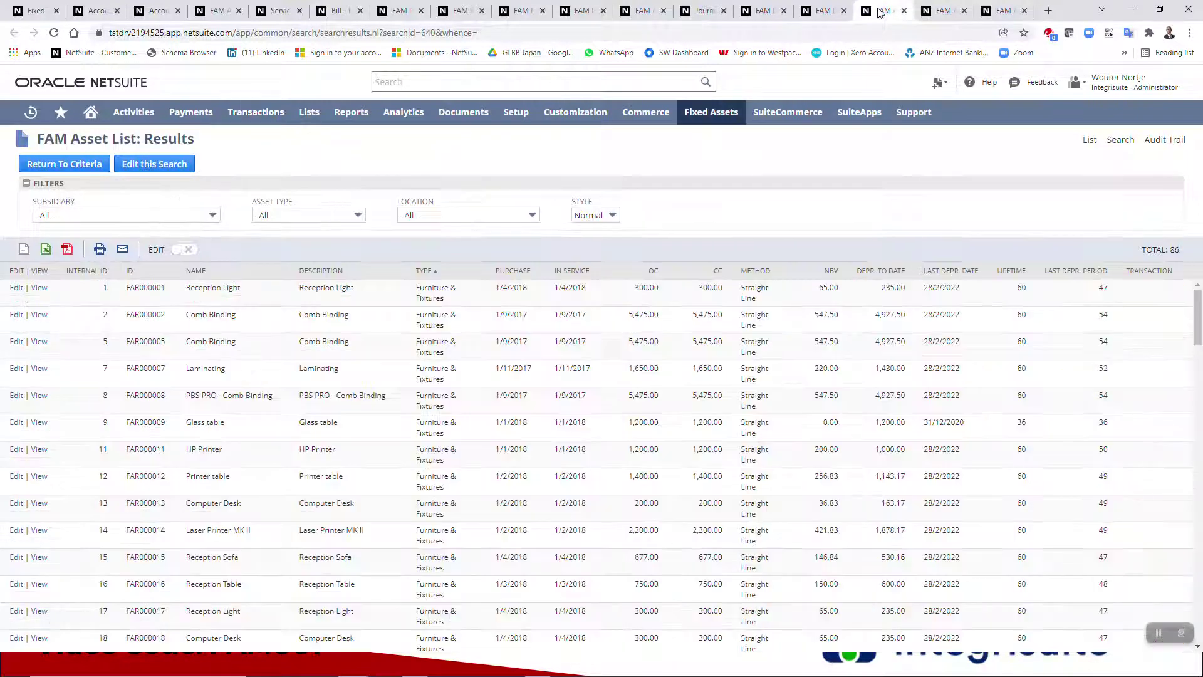
left_click(83, 273)
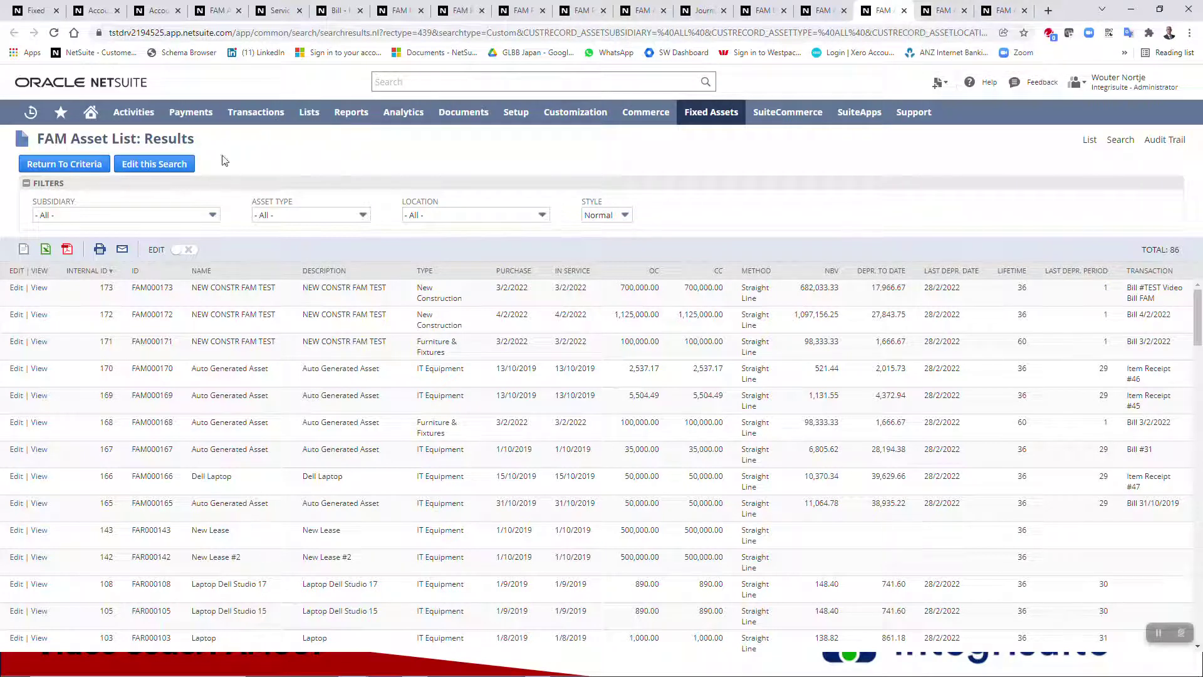
- Review the FAM Asset Register results down to the totals, and view the FAM Asset List Created From Proposals results
left_click(943, 14)
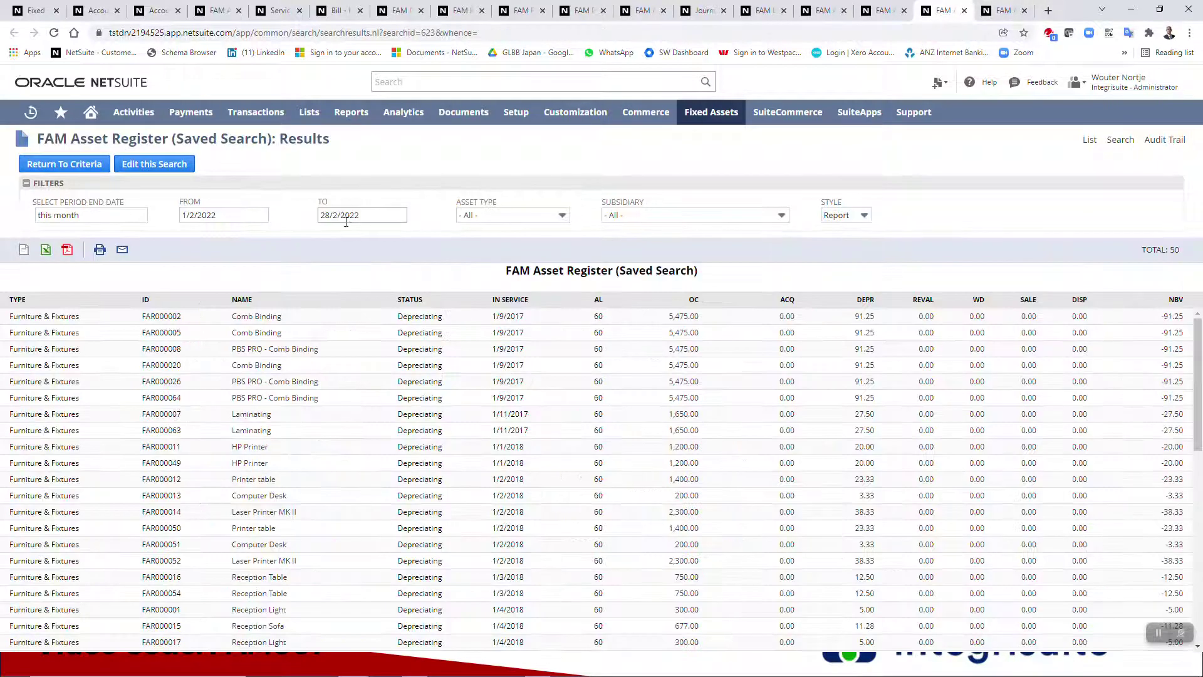
scroll(316, 376, "down", 8)
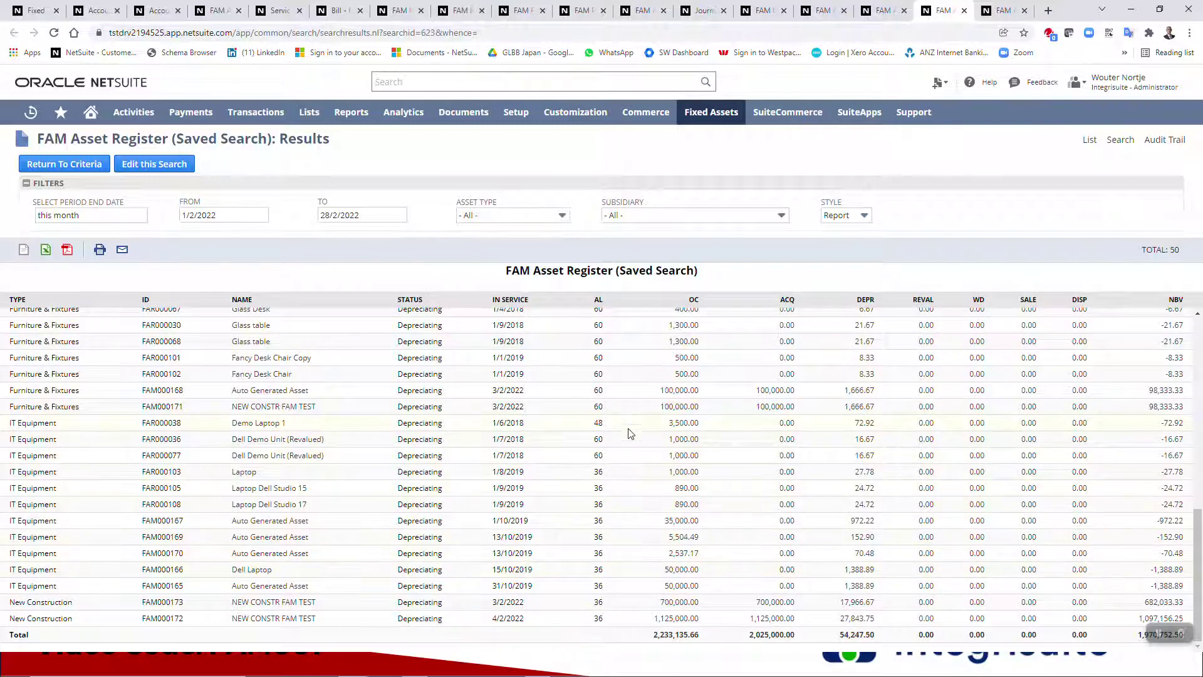
left_click(1001, 13)
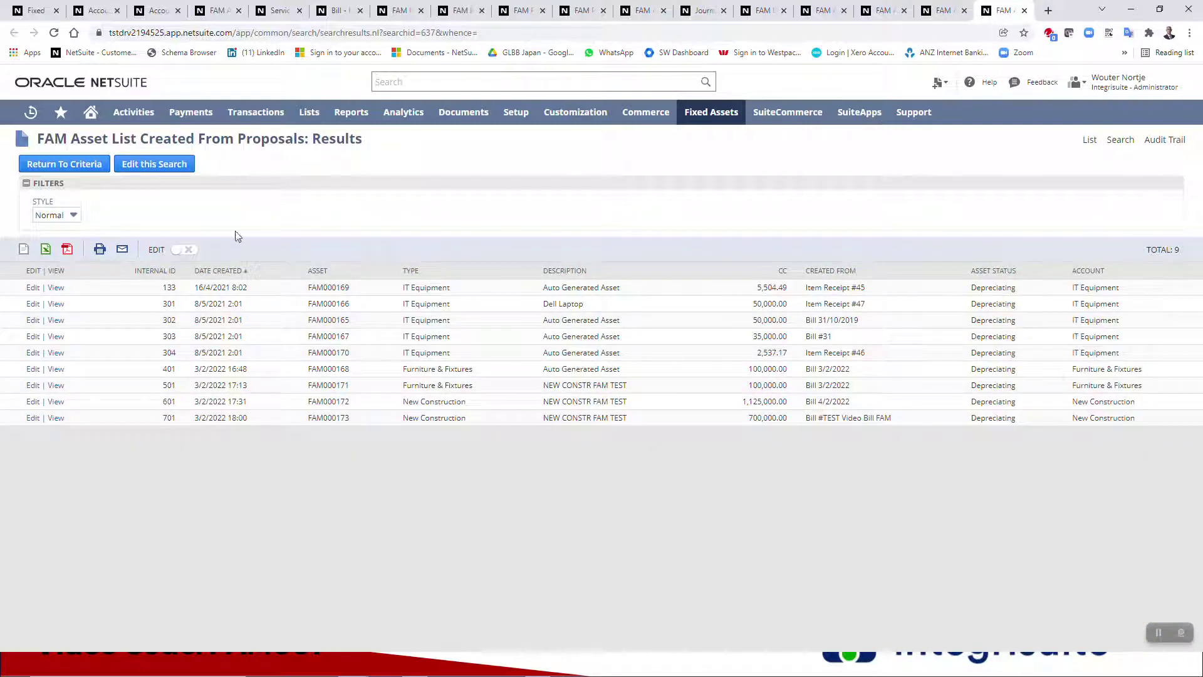